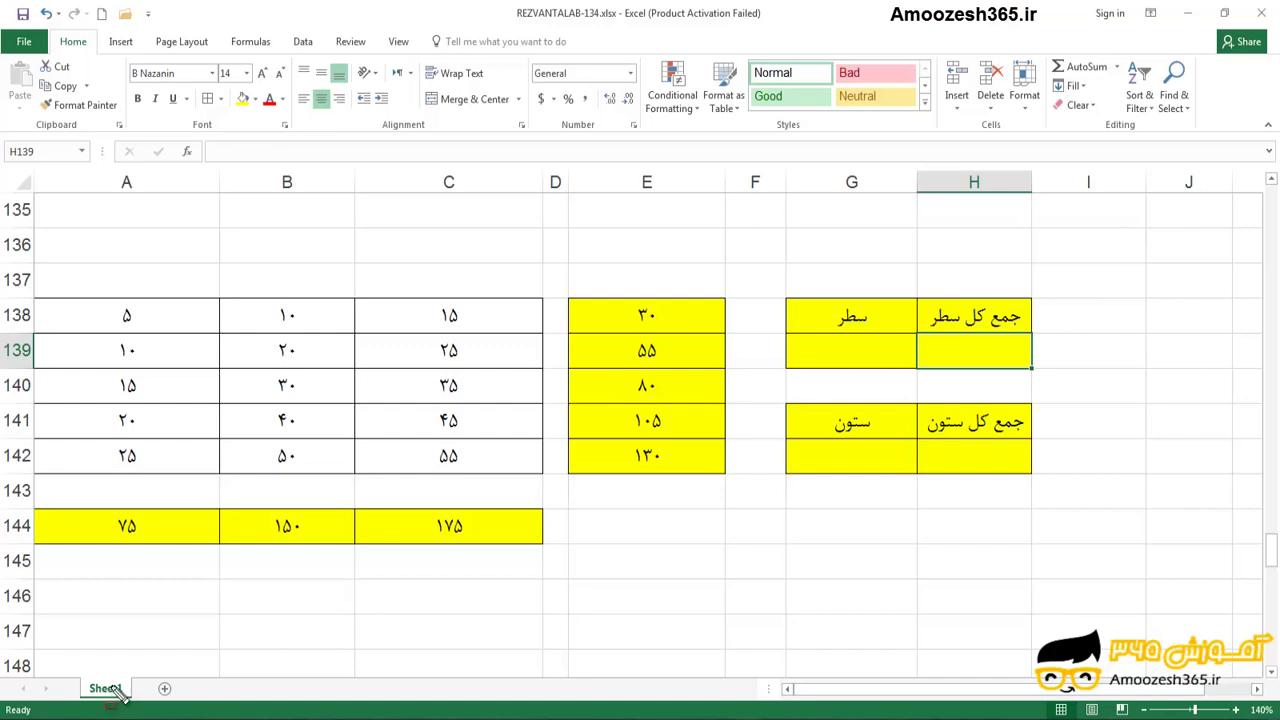
- Examine the number table in A138:C142, its row totals in E138:E142 and its column totals in A144:C144
{"action": "mouse_move", "coordinate": [32, 290]}
{"action": "left_mouse_down"}
{"action": "mouse_move", "coordinate": [229, 429]}
{"action": "mouse_move", "coordinate": [550, 488]}
{"action": "left_mouse_up"}
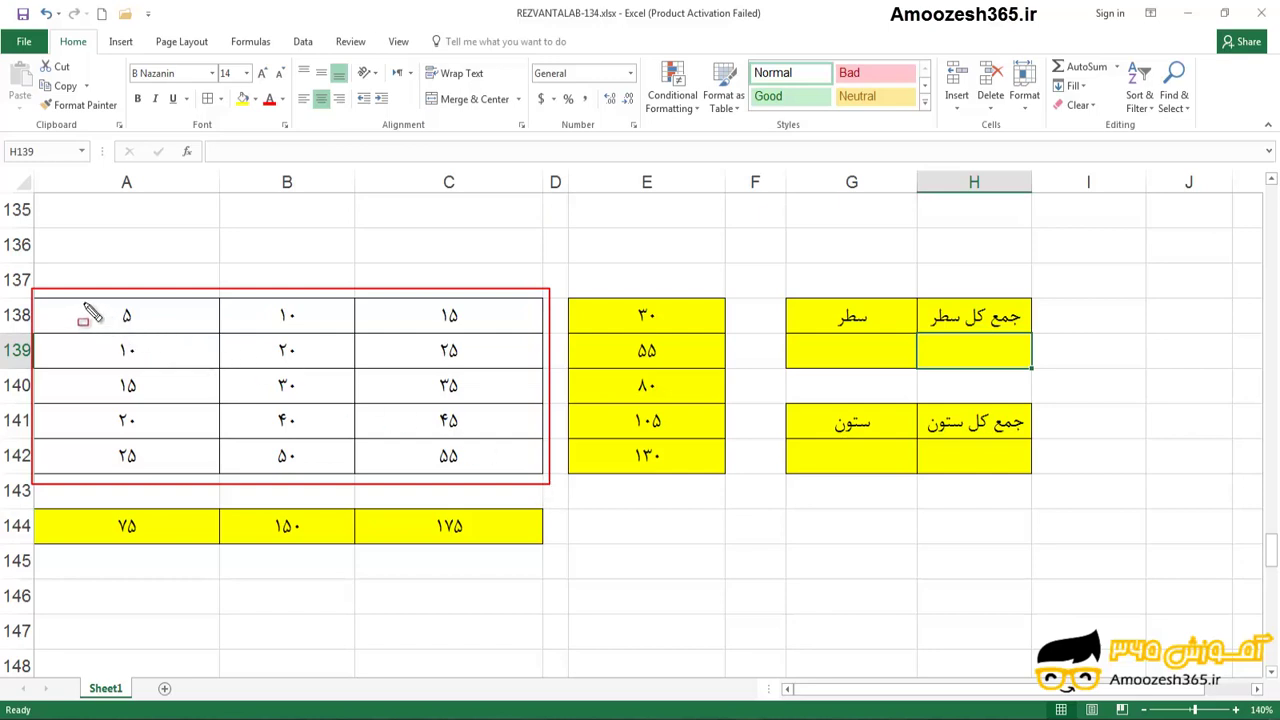
{"action": "mouse_move", "coordinate": [88, 296]}
{"action": "left_mouse_down"}
{"action": "mouse_move", "coordinate": [134, 318]}
{"action": "mouse_move", "coordinate": [286, 334]}
{"action": "mouse_move", "coordinate": [480, 334]}
{"action": "left_mouse_up"}
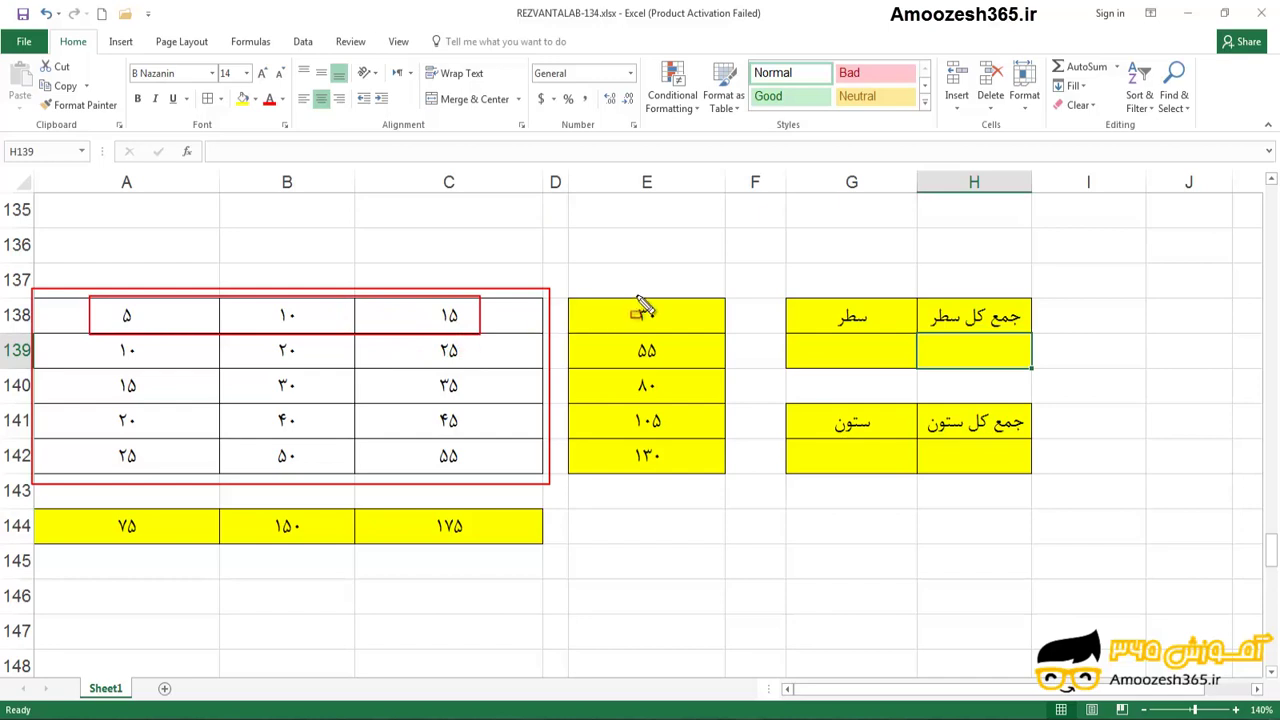
{"action": "left_click_drag", "start_coordinate": [627, 295], "coordinate": [660, 330]}
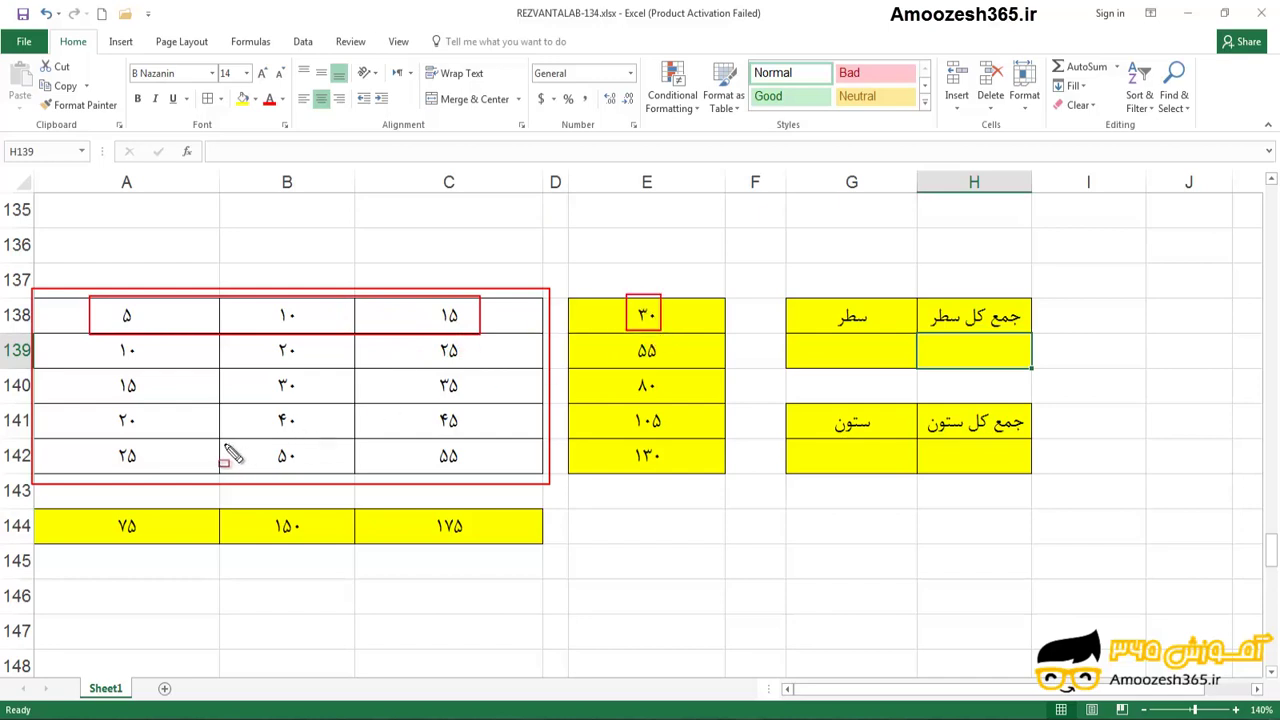
{"action": "left_click_drag", "start_coordinate": [96, 402], "coordinate": [486, 440]}
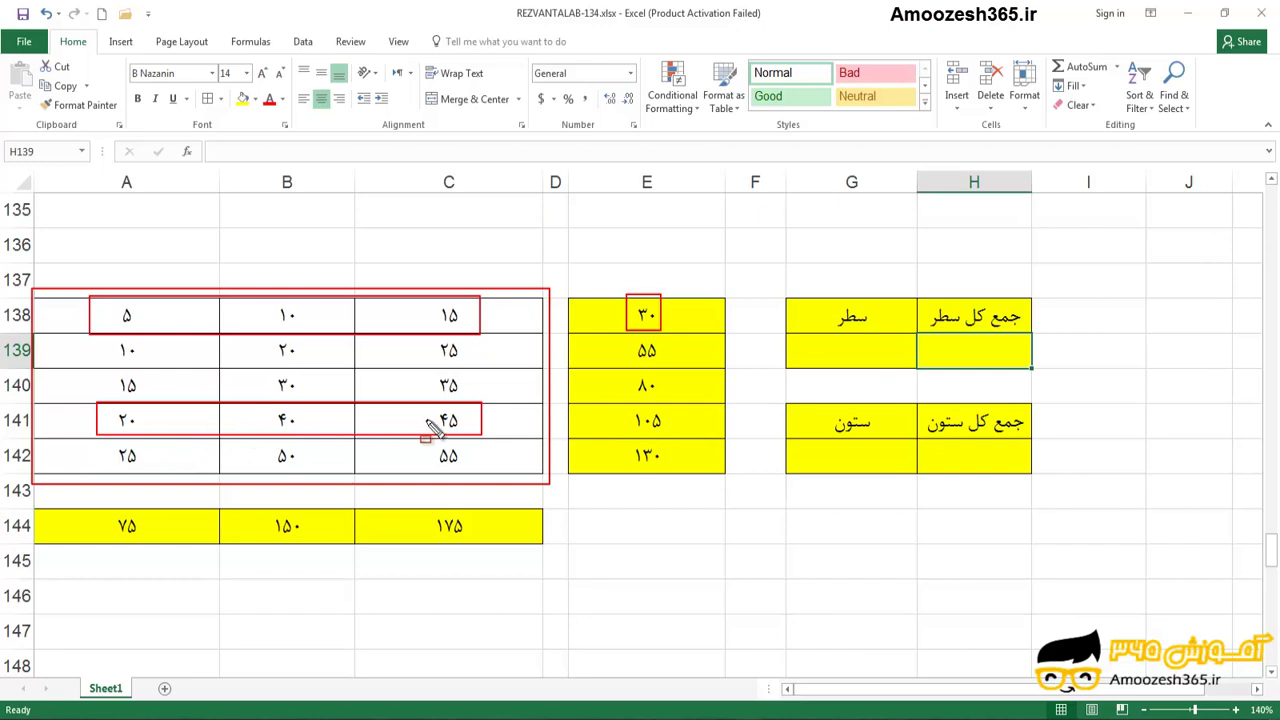
{"action": "key", "text": "Escape"}
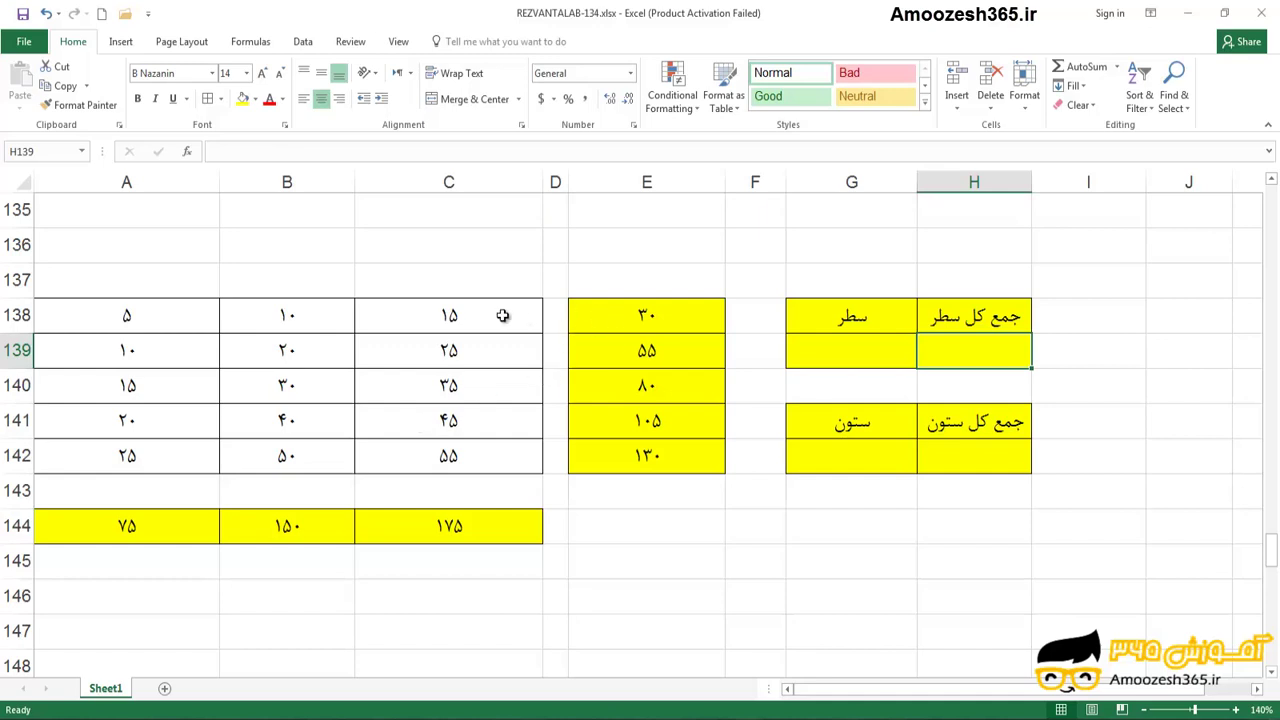
{"action": "left_click_drag", "start_coordinate": [620, 320], "coordinate": [603, 449]}
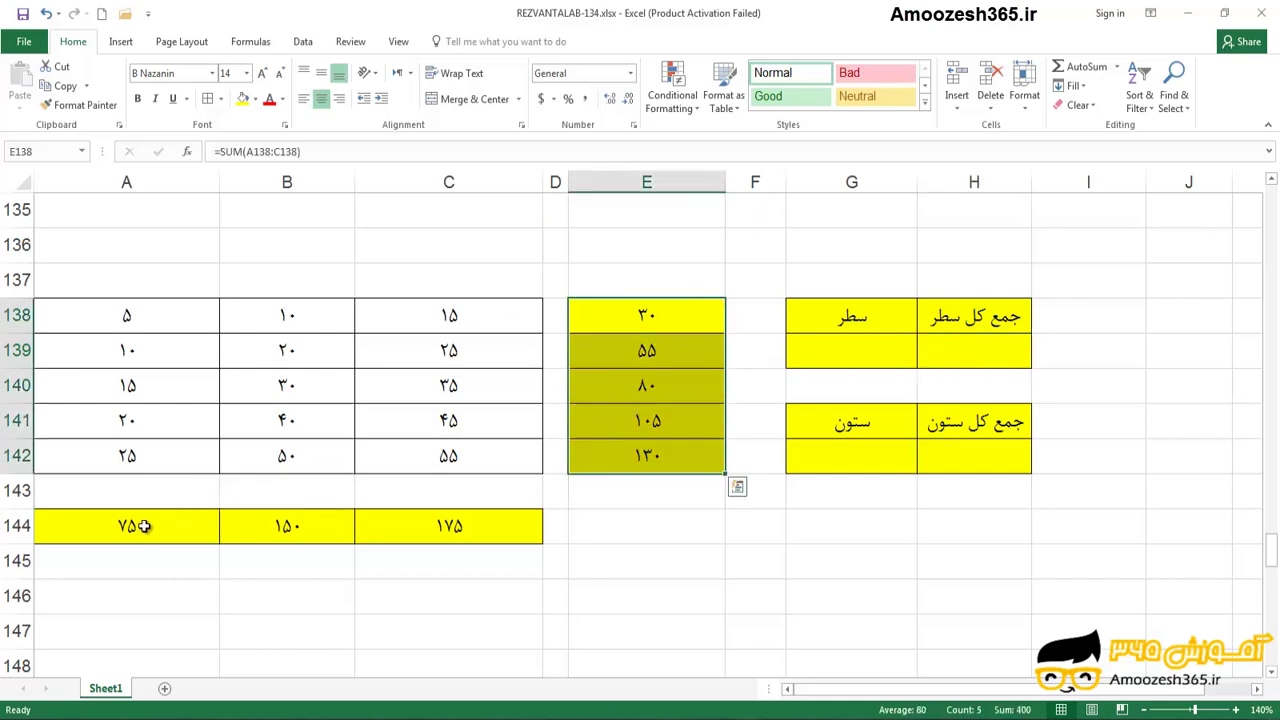
{"action": "left_click_drag", "start_coordinate": [144, 526], "coordinate": [422, 528]}
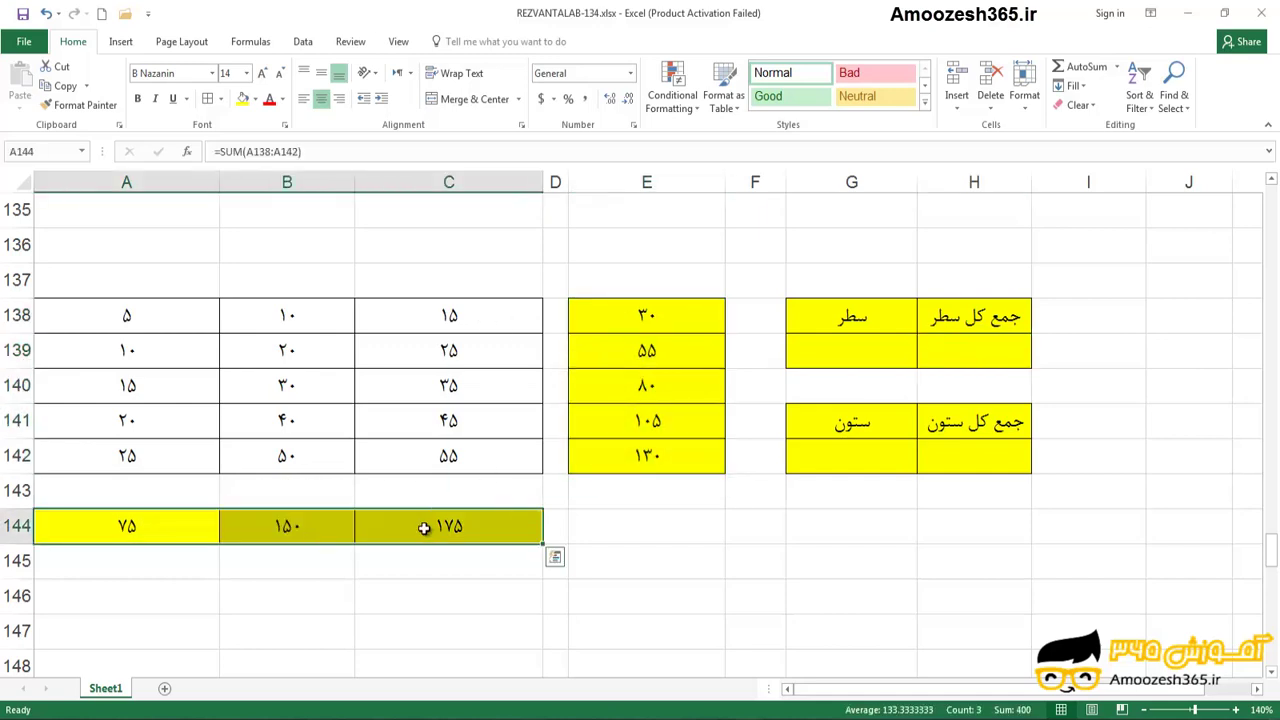
{"action": "left_click", "coordinate": [627, 530]}
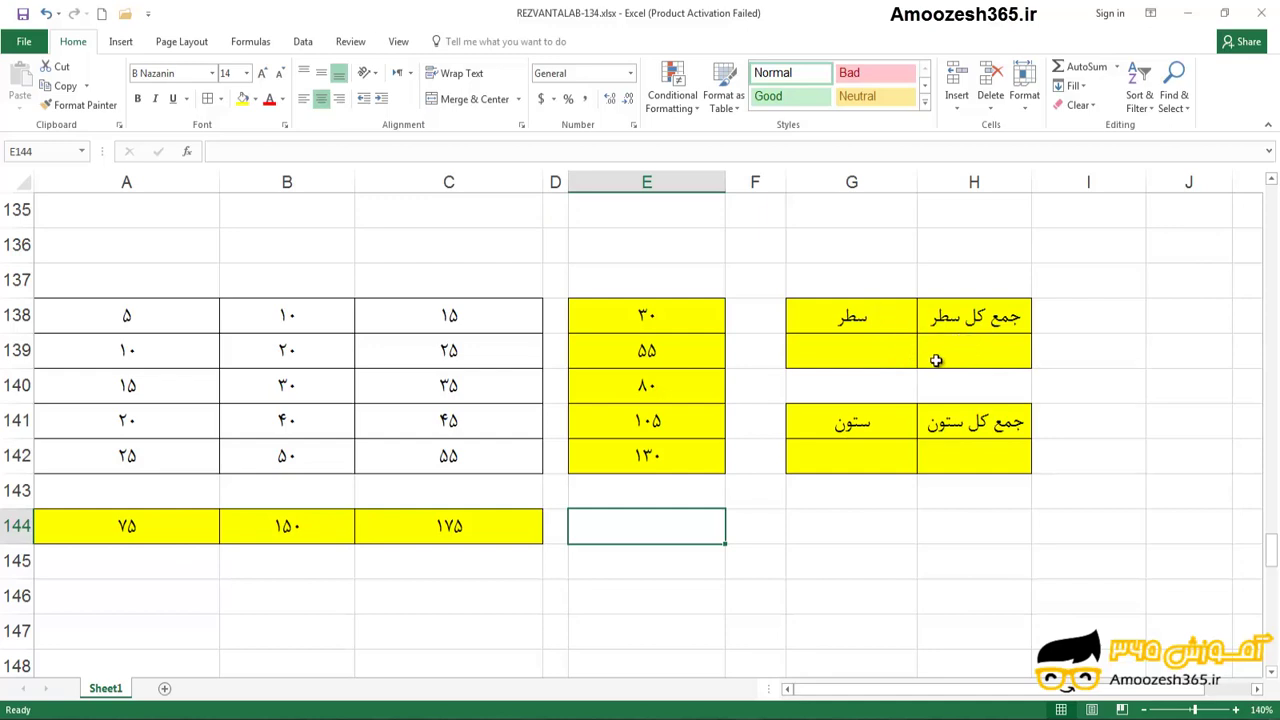
- Enter 1 as the row number in cell G139 and move on to H139
{"action": "left_click", "coordinate": [872, 348]}
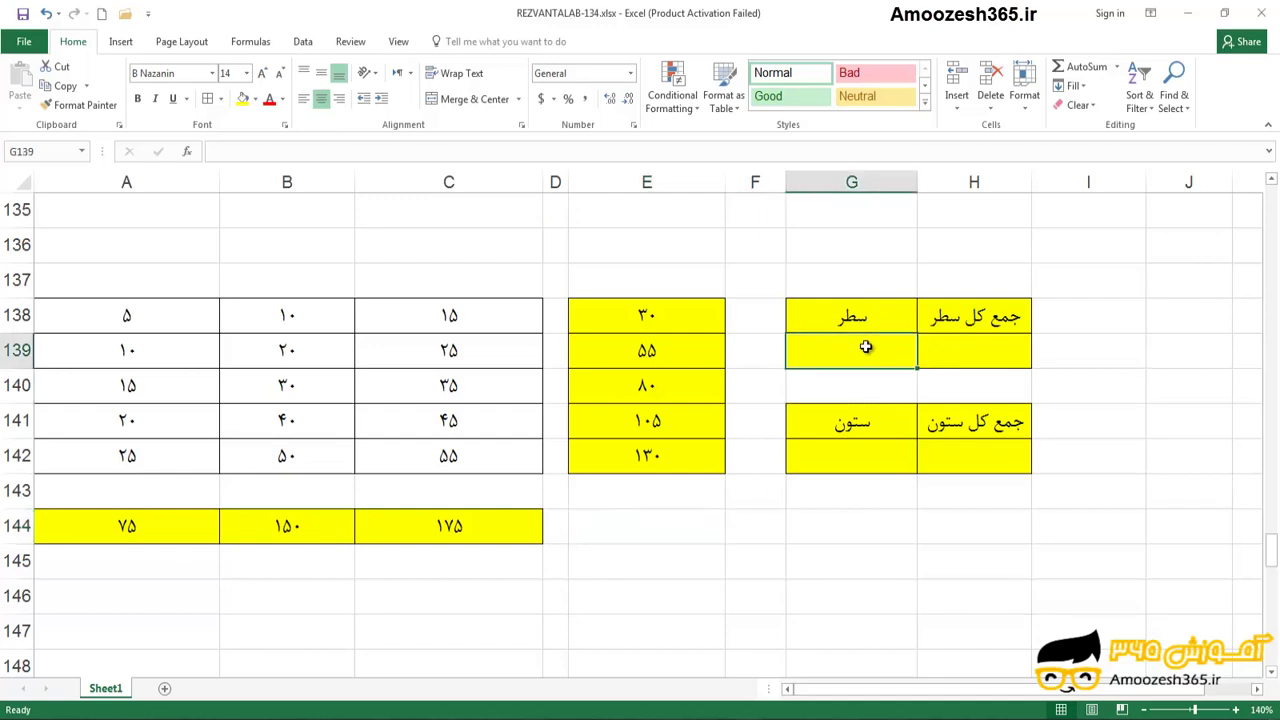
{"action": "type", "text": "1"}
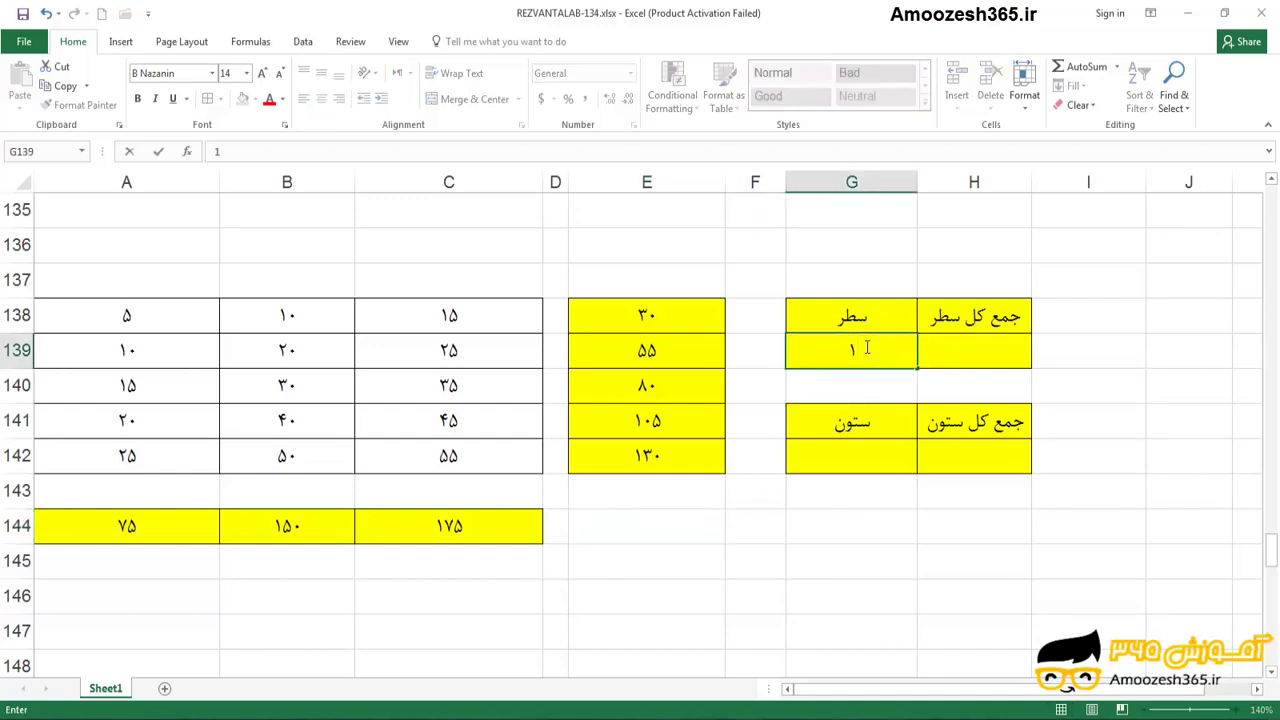
{"action": "key", "text": "Tab"}
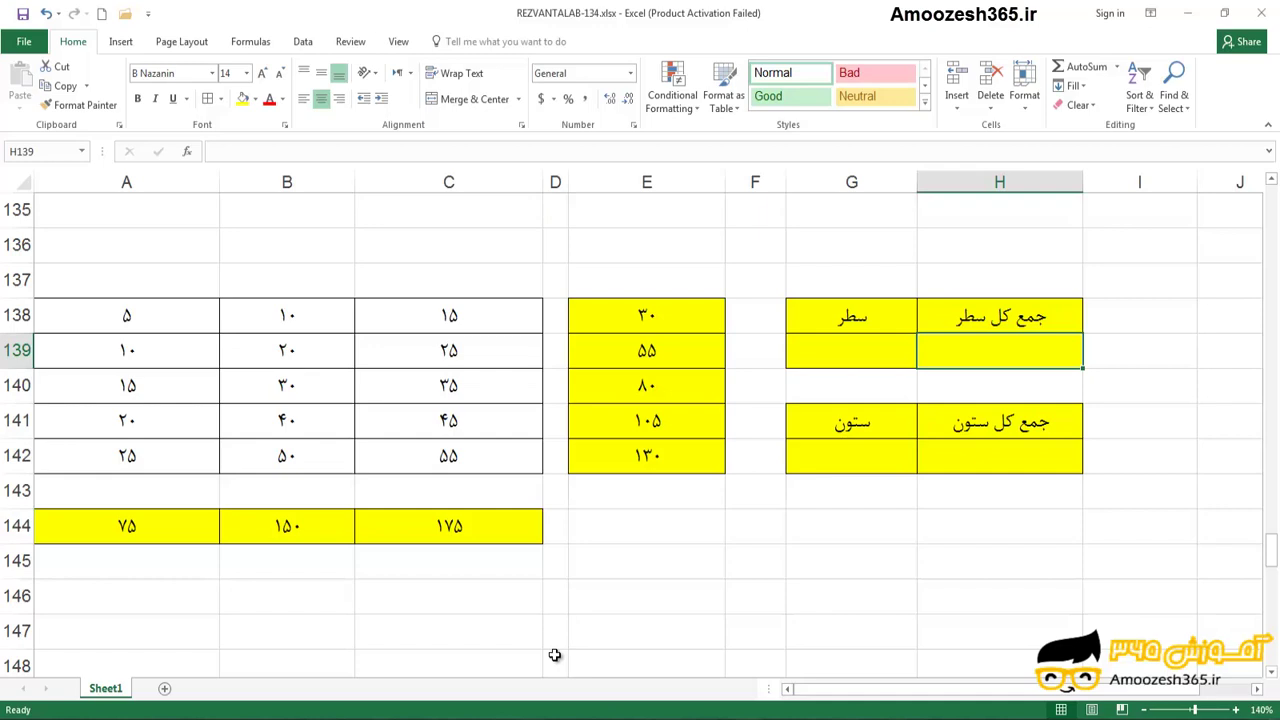
- Start a formula in H139 that nests an INDEX function inside SUM
{"action": "type", "text": "="}
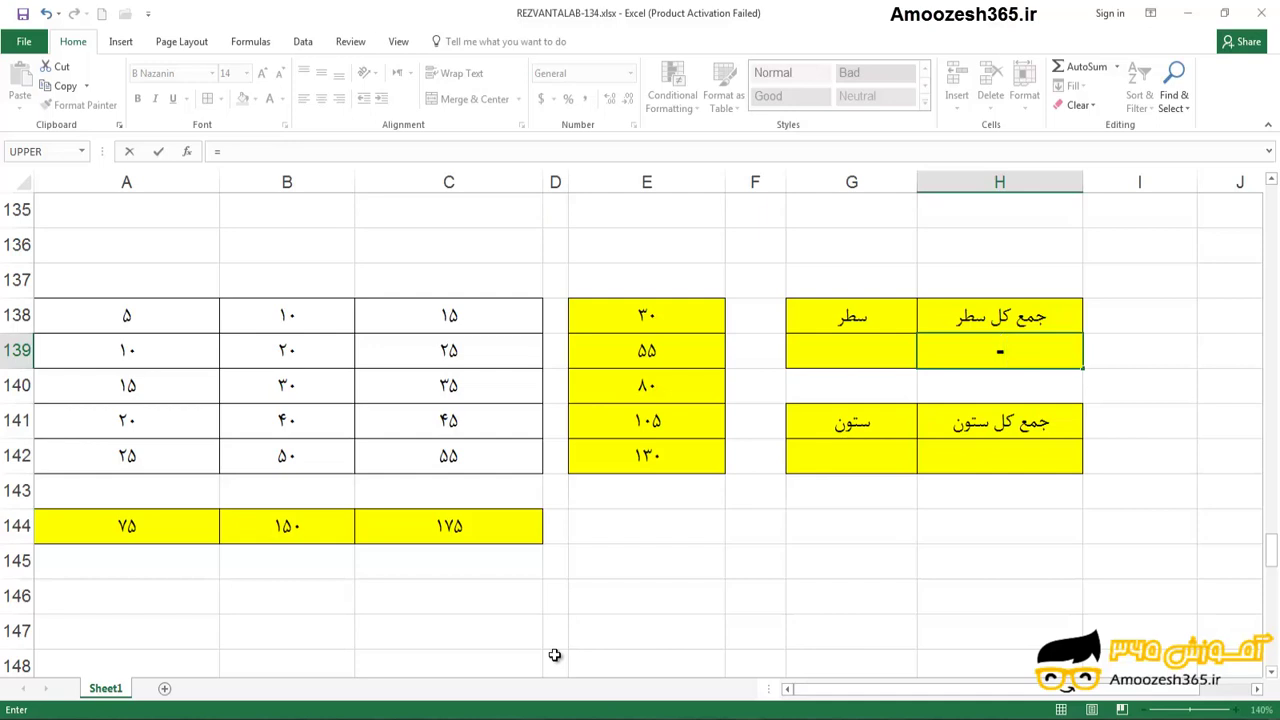
{"action": "type", "text": "SUM"}
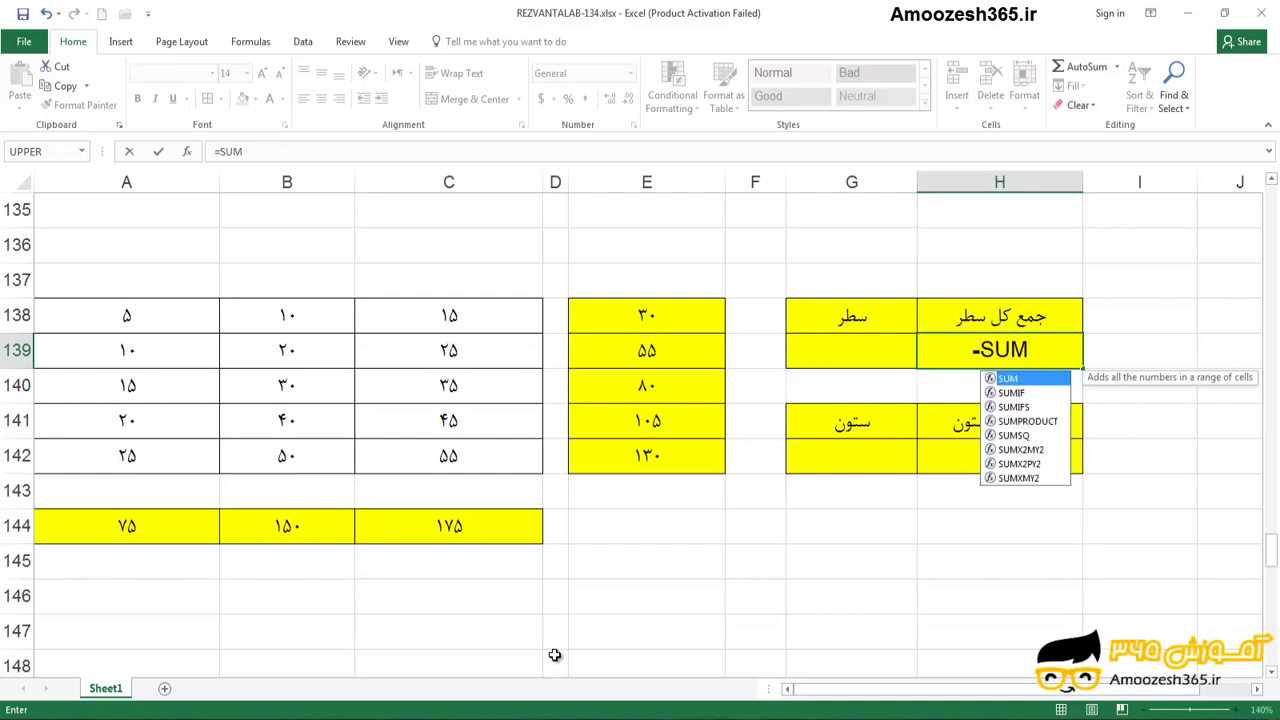
{"action": "type", "text": "("}
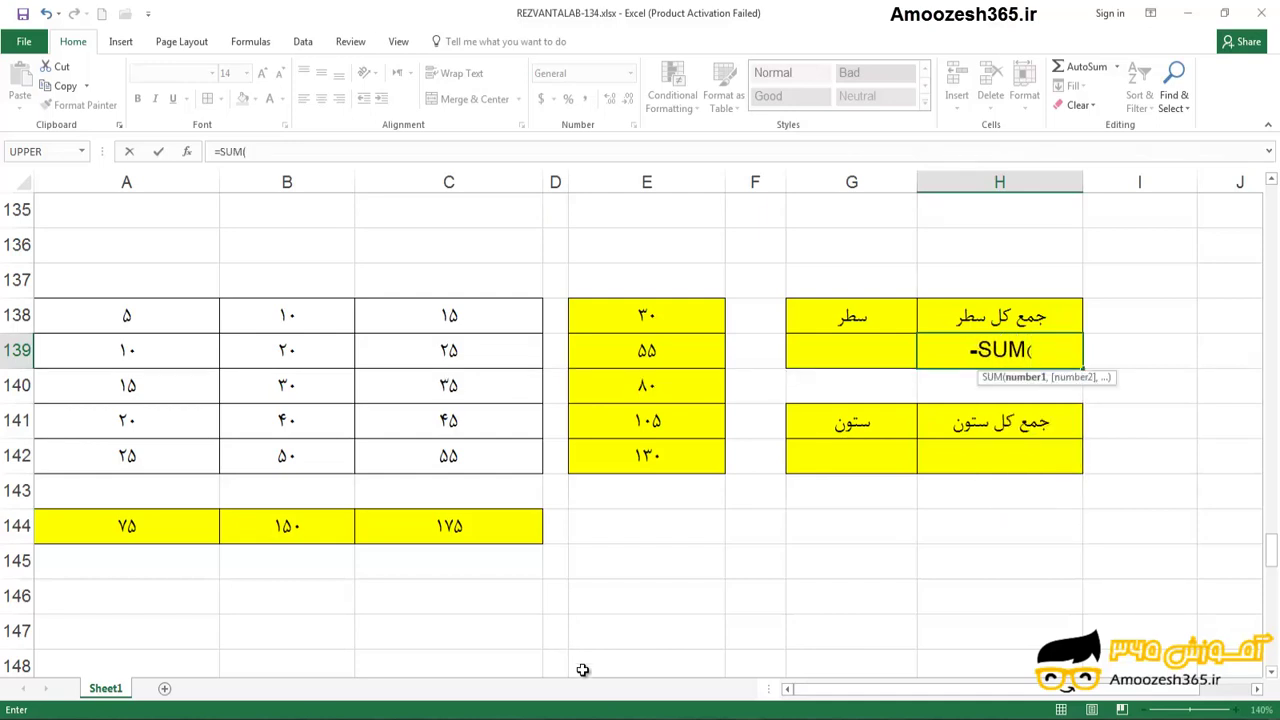
{"action": "type", "text": "IN"}
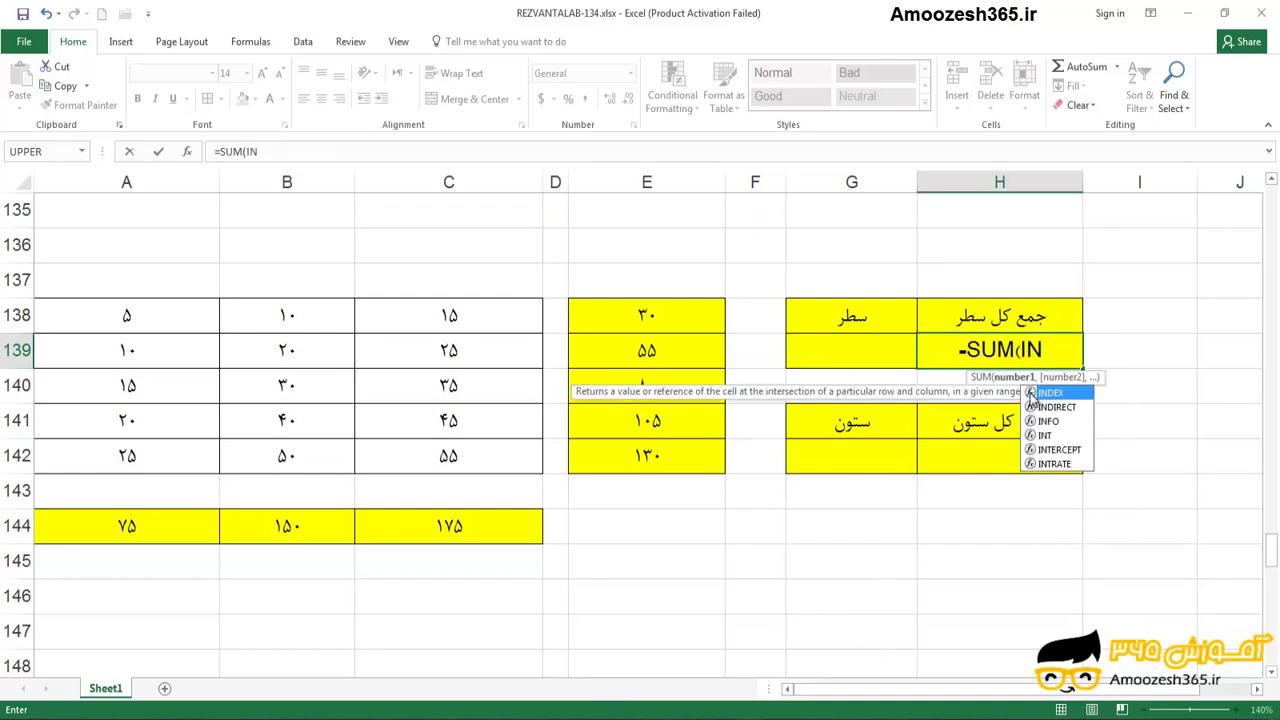
{"action": "double_click", "coordinate": [1036, 394]}
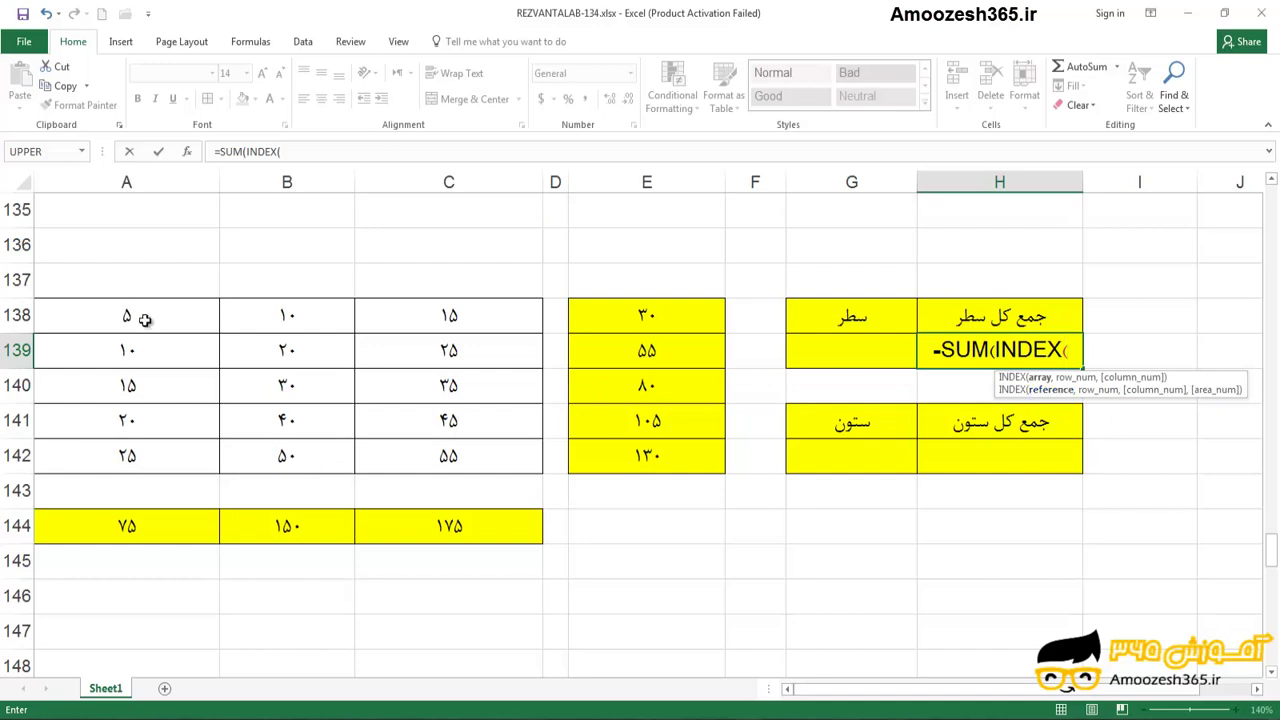
- Complete the formula as =SUM(INDEX(A138:C142,G139)), using the number table and row-number cell, and accept the bracket correction
{"action": "left_click_drag", "start_coordinate": [145, 316], "coordinate": [430, 458]}
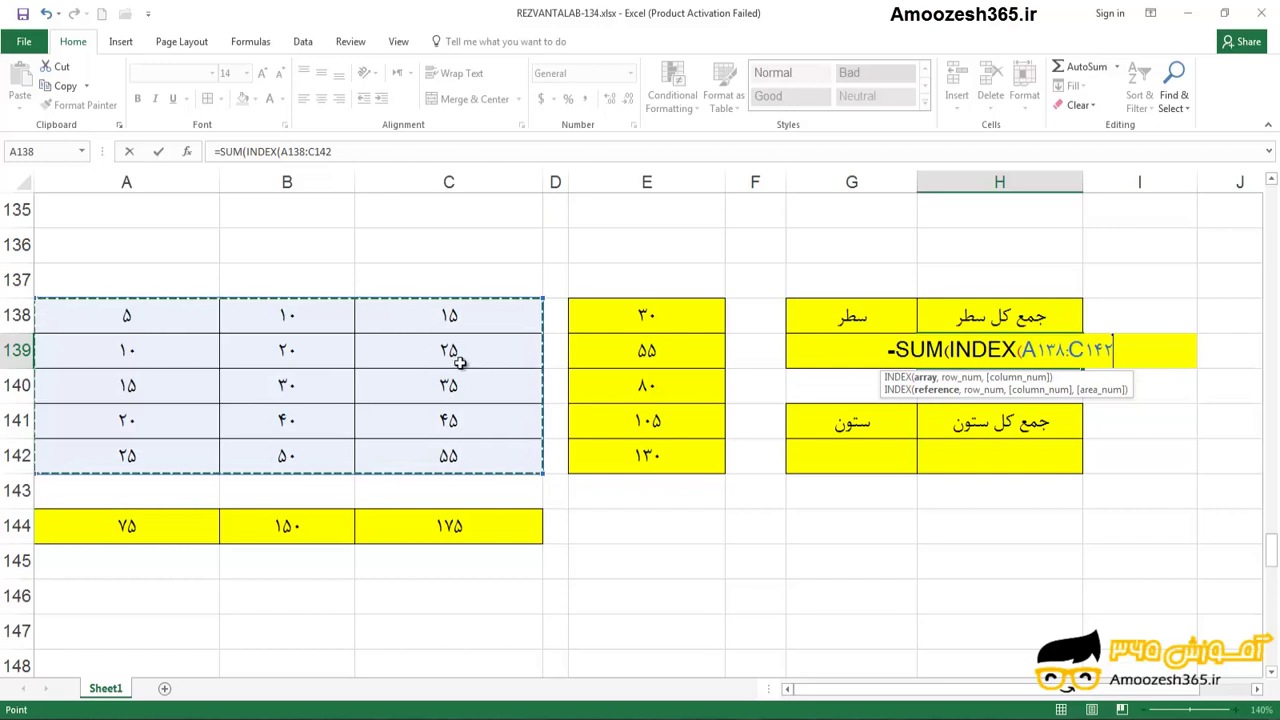
{"action": "type", "text": ","}
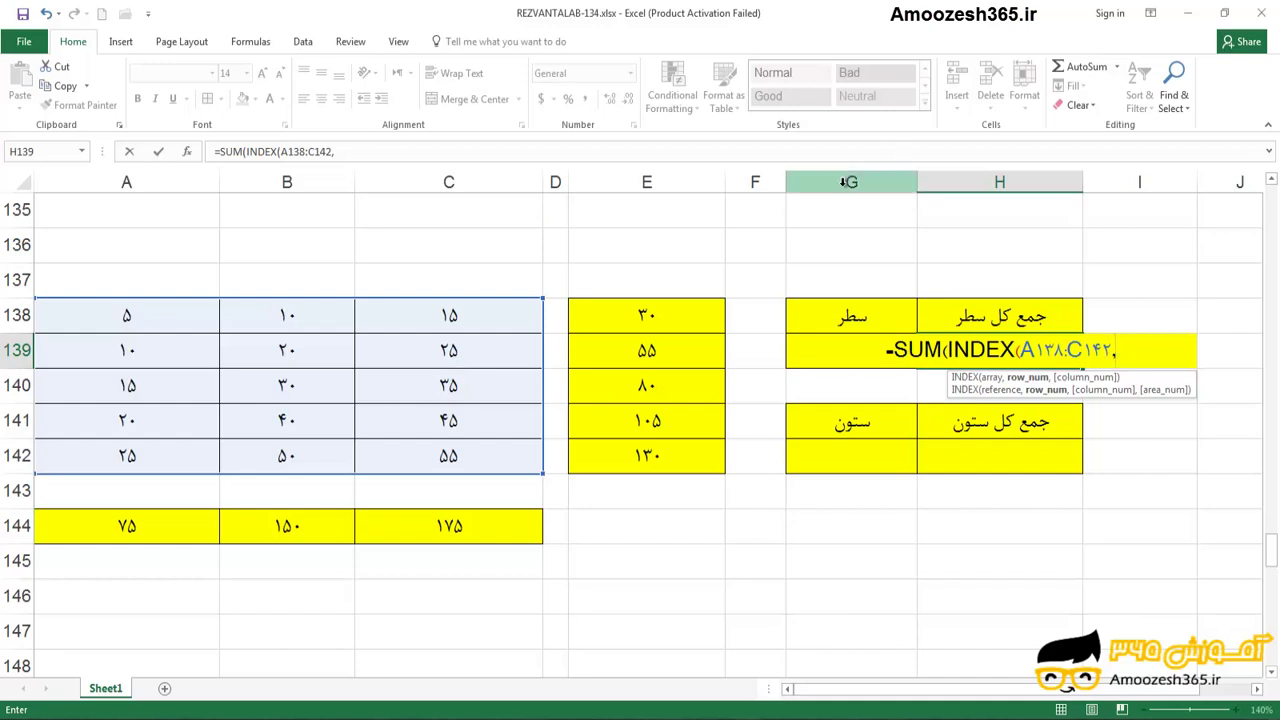
{"action": "left_click", "coordinate": [799, 346]}
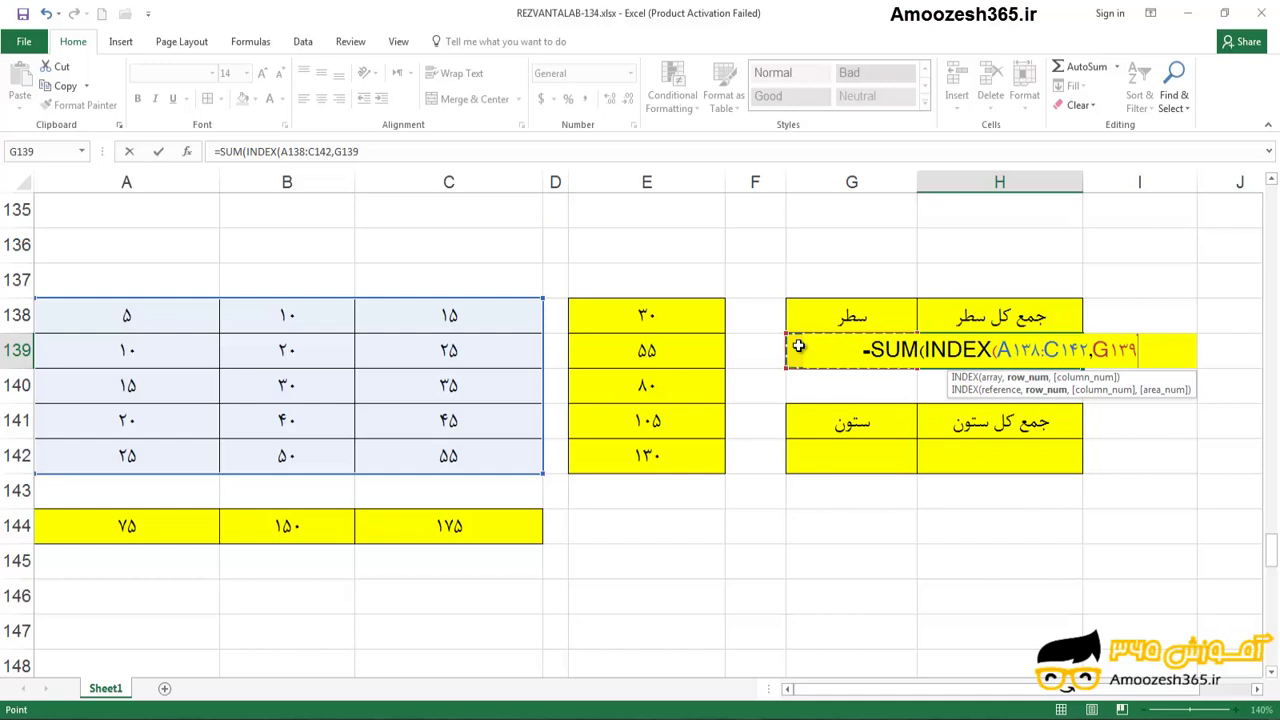
{"action": "type", "text": ","}
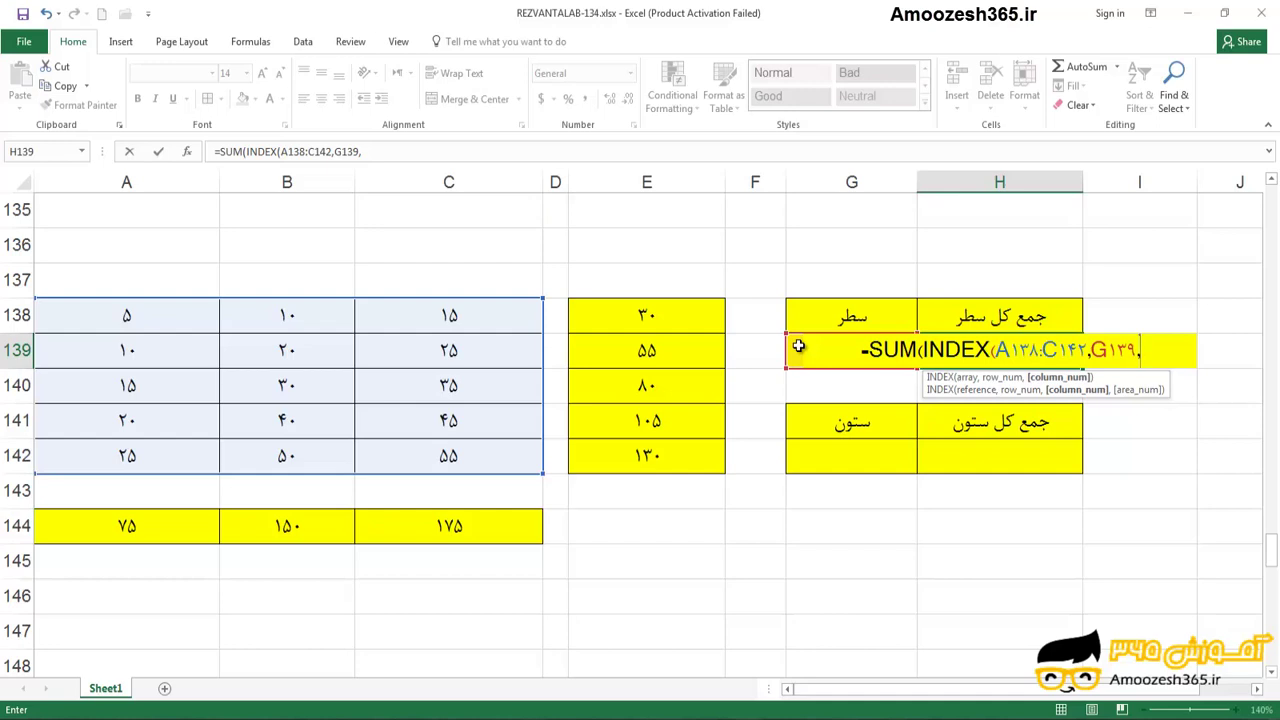
{"action": "key", "text": "BackSpace"}
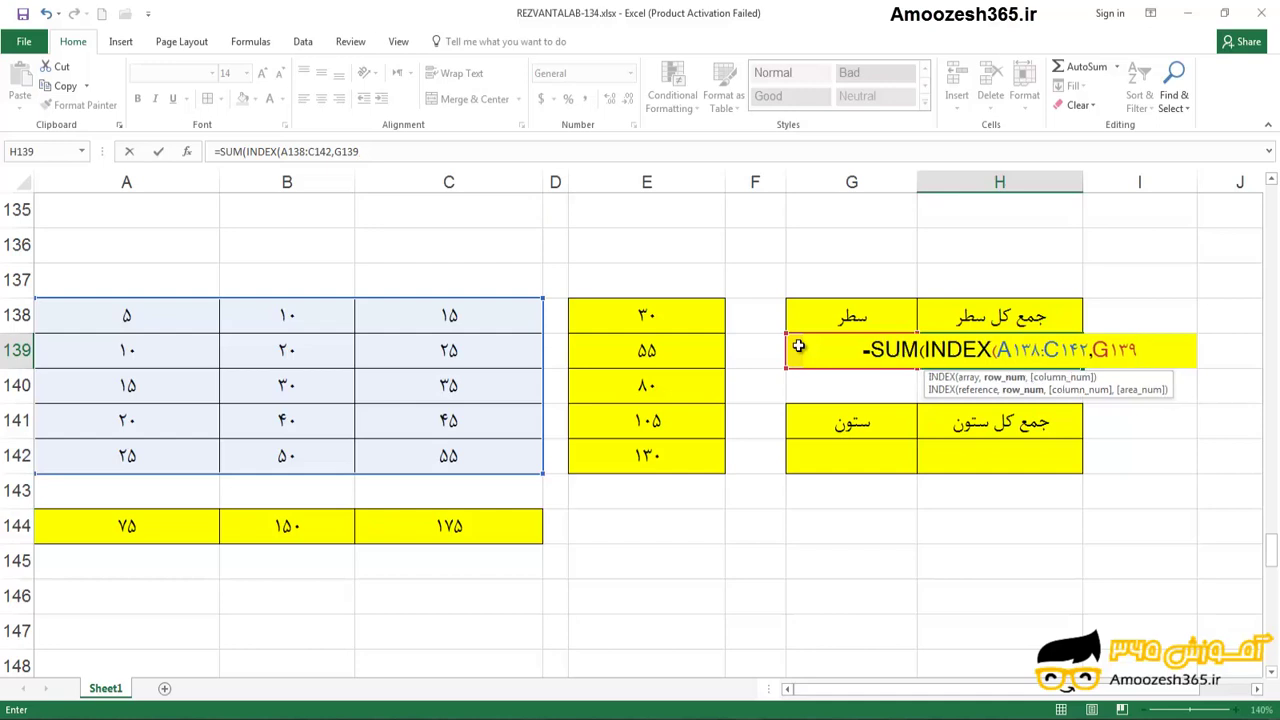
{"action": "type", "text": ")"}
{"action": "key", "text": "Return"}
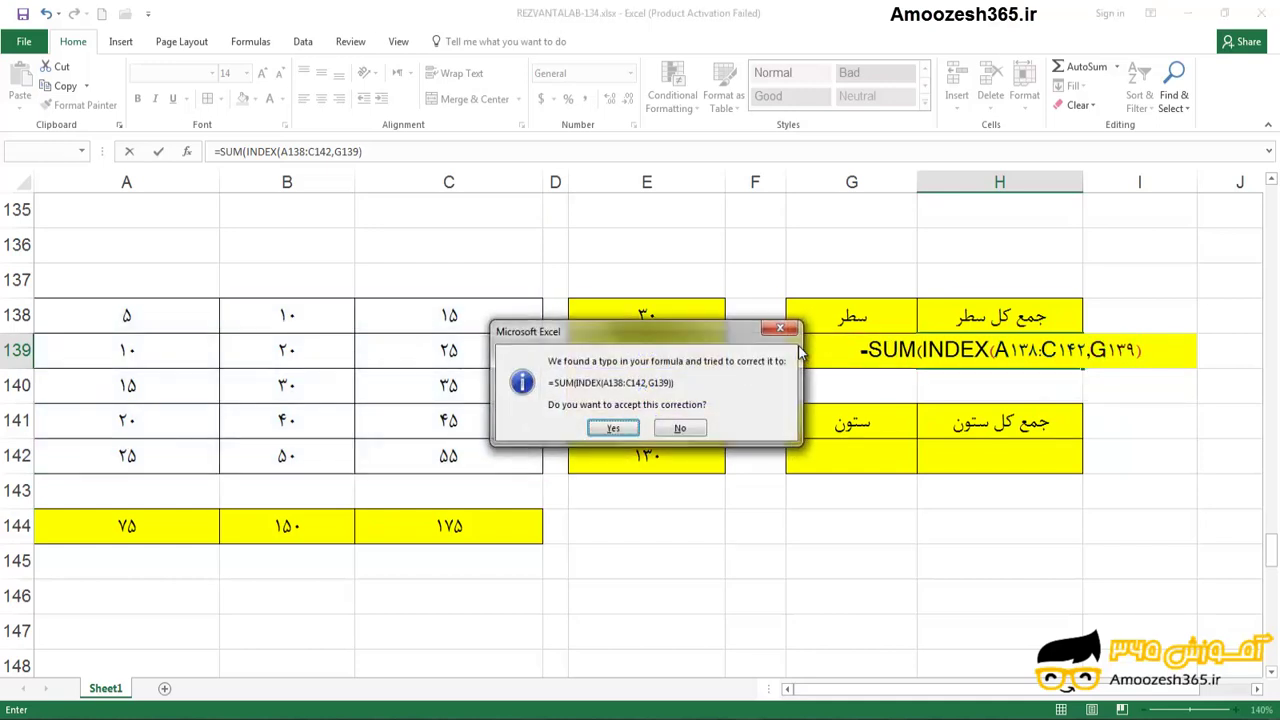
{"action": "key", "text": "Return"}
{"action": "left_click", "coordinate": [968, 352]}
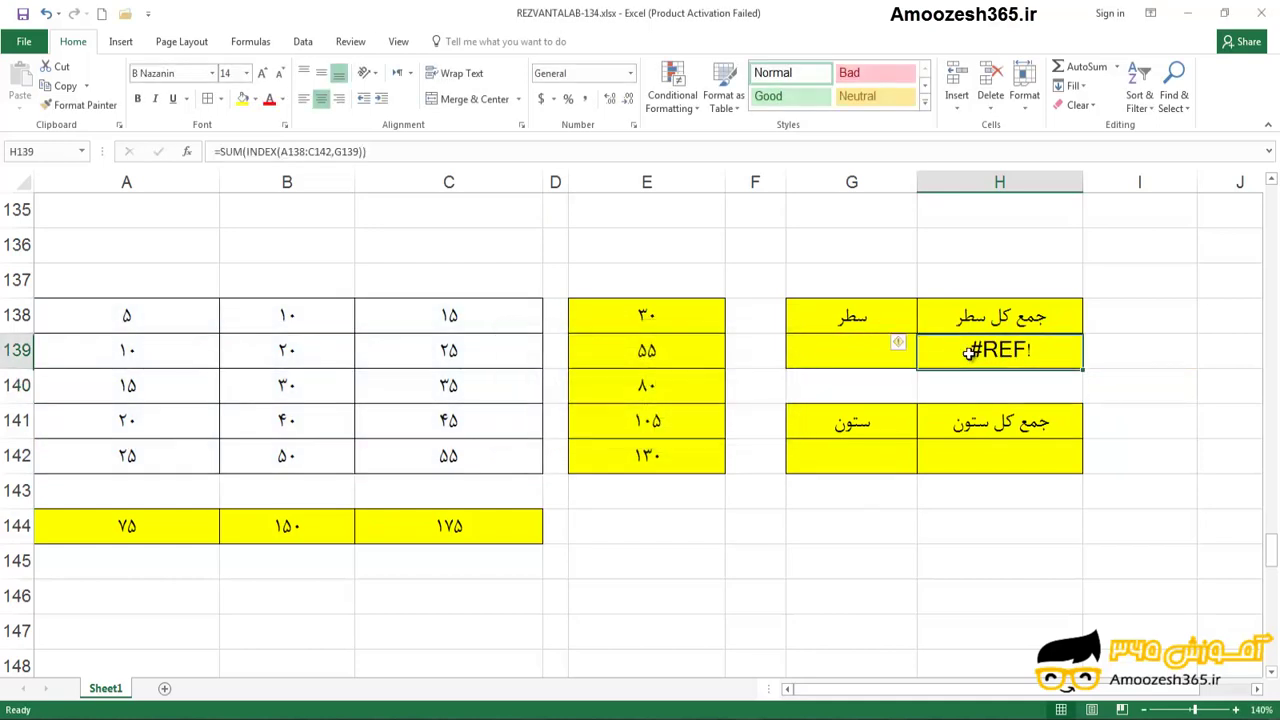
- Enter 1 as the row number in cell G139 under the سطر heading
{"action": "left_click", "coordinate": [844, 349]}
{"action": "type", "text": "3"}
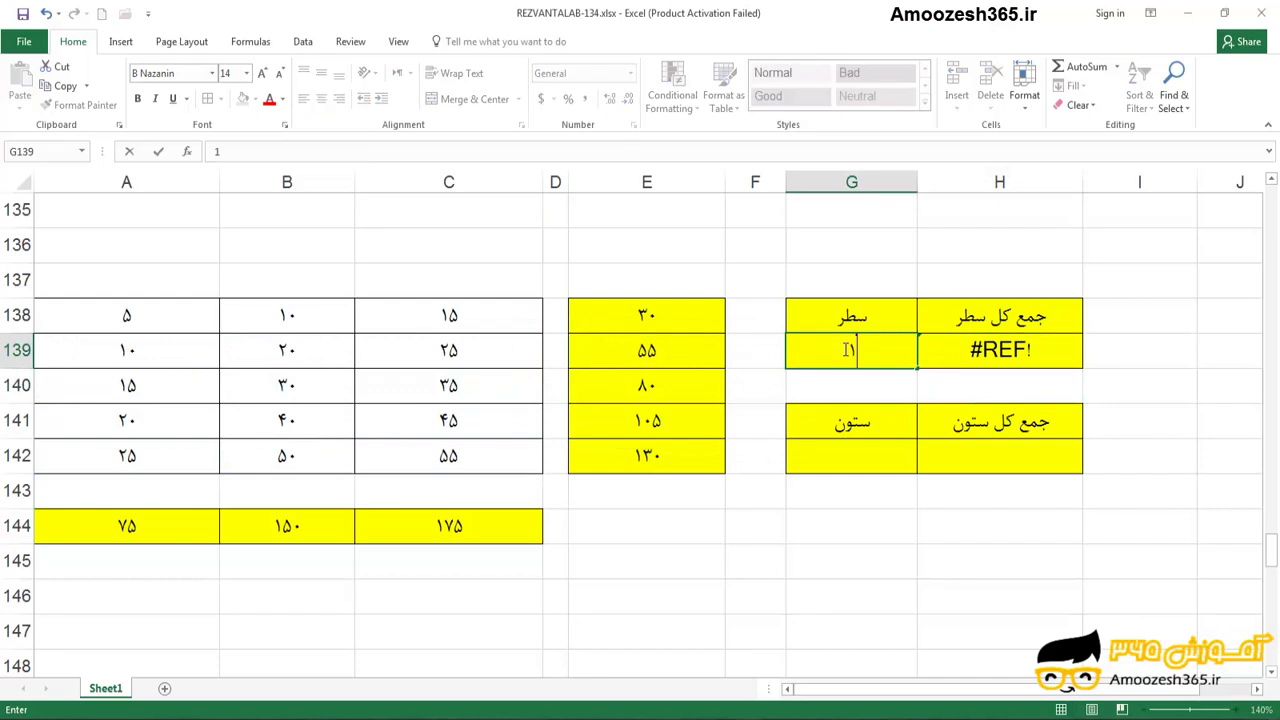
{"action": "key", "text": "Return"}
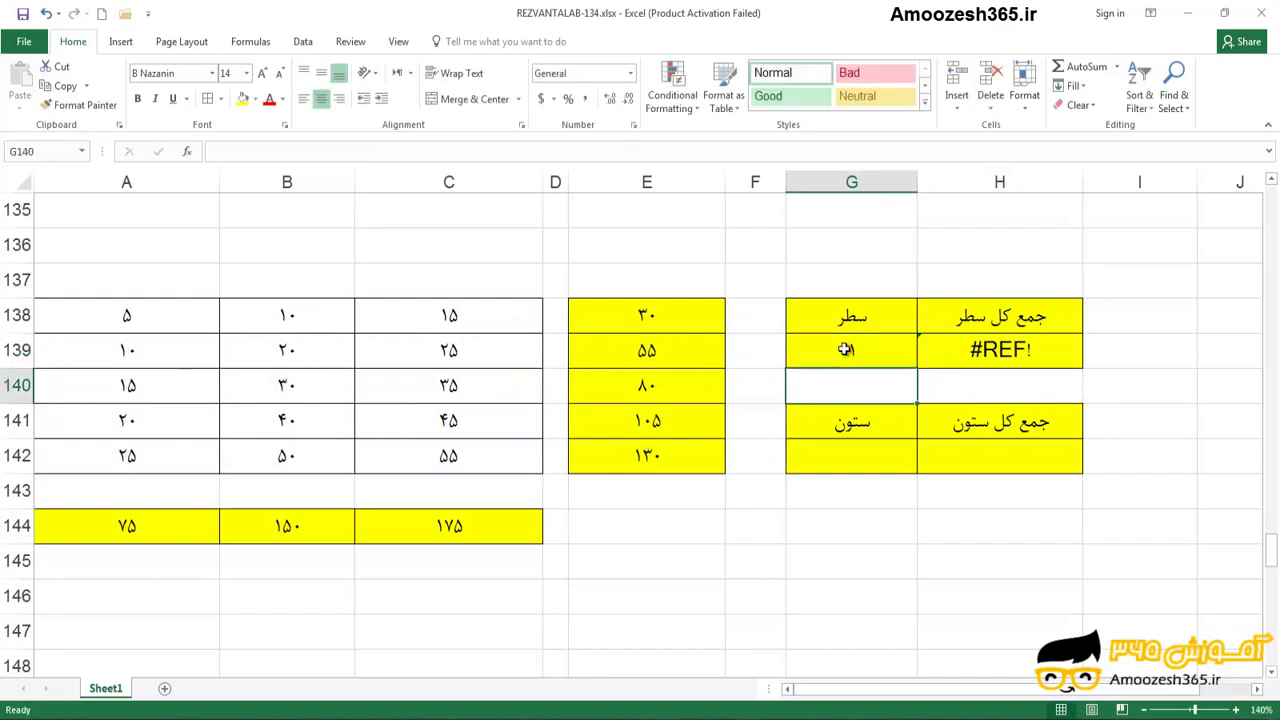
- Add a column number of 0 to the INDEX function in H139, making it =SUM(INDEX(A138:C142,G139,0))
{"action": "double_click", "coordinate": [1001, 351]}
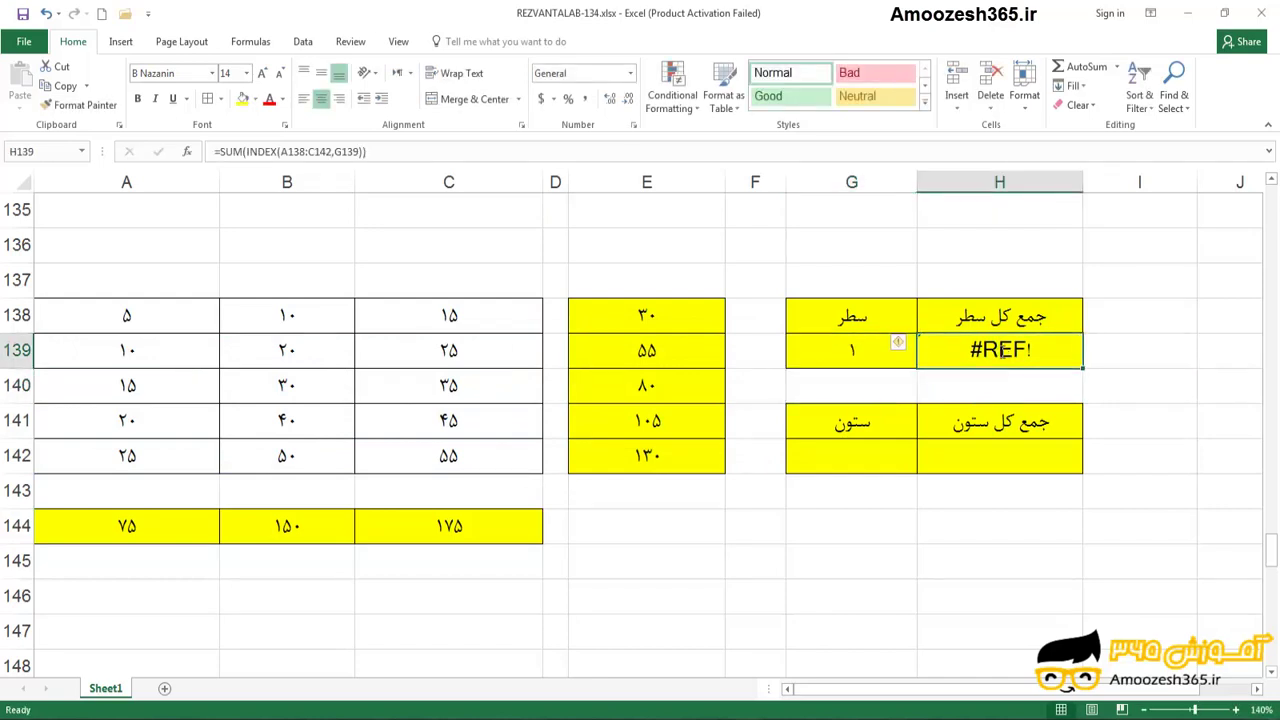
{"action": "left_click", "coordinate": [1132, 348]}
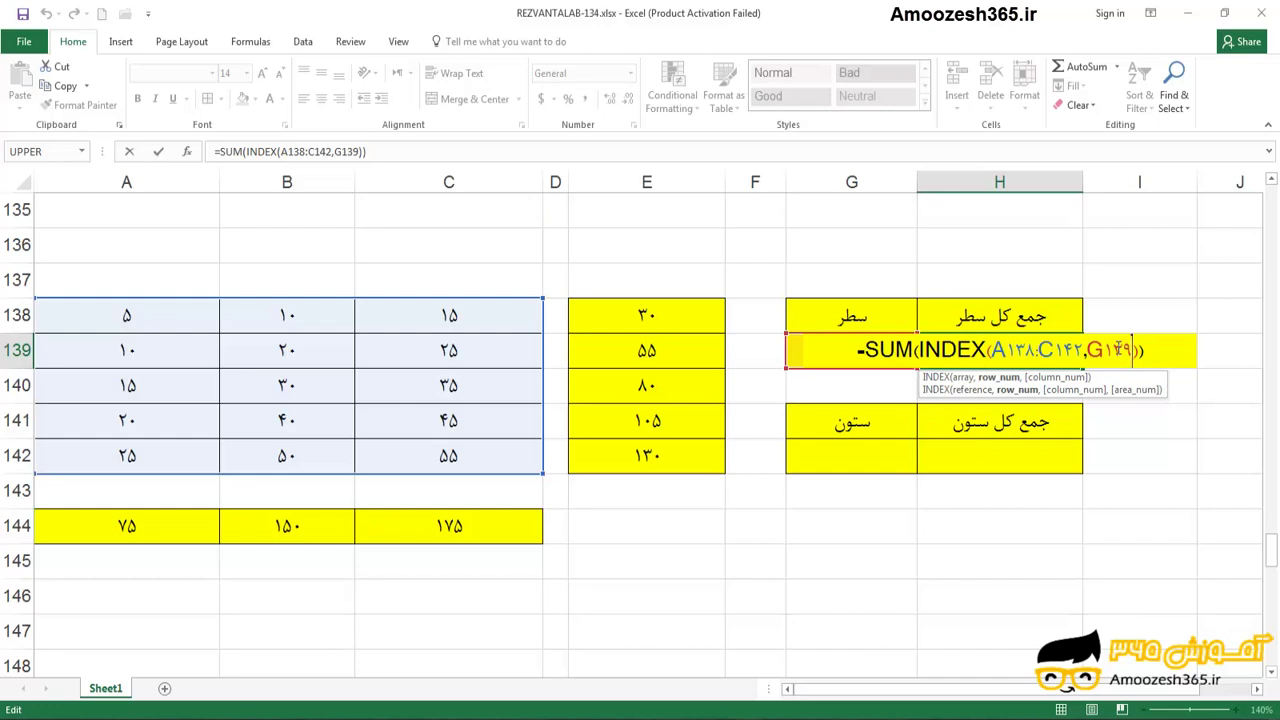
{"action": "type", "text": ","}
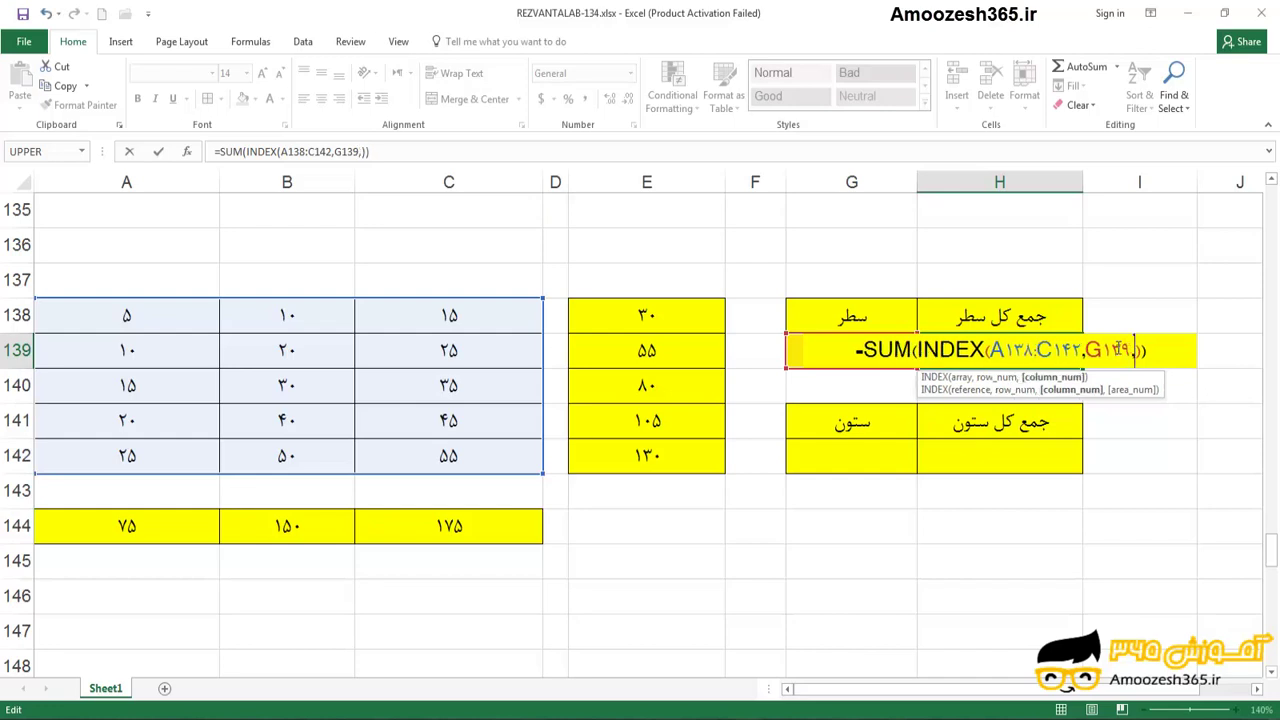
{"action": "type", "text": "0"}
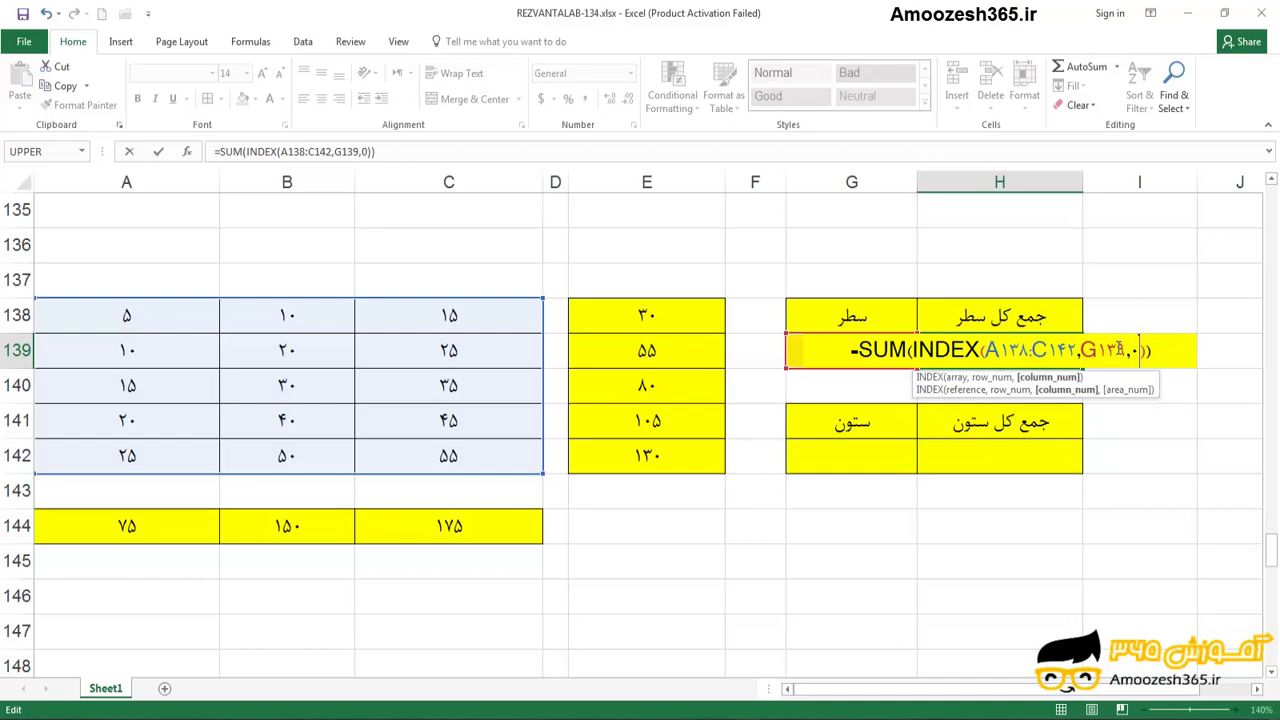
{"action": "key", "text": "Return"}
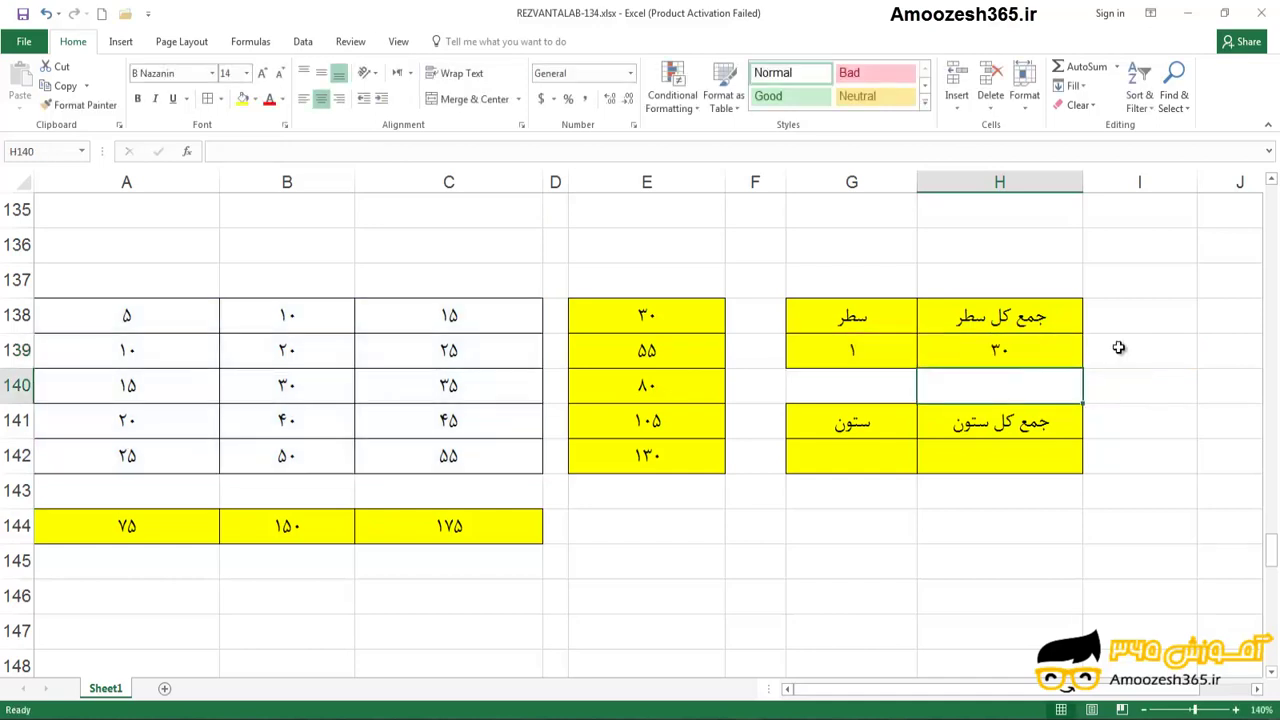
{"action": "left_click", "coordinate": [1023, 351]}
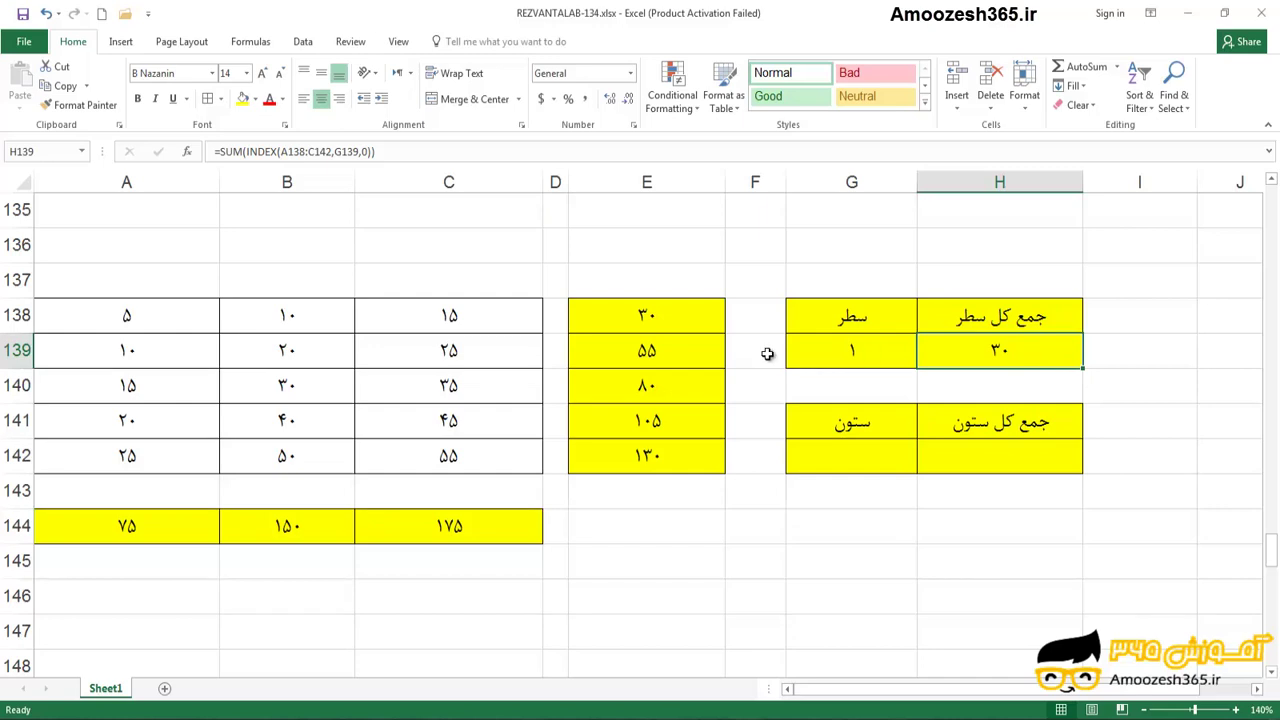
- Test the row-total formula by setting the row number in G139 to 2 and finally to 3
{"action": "left_click", "coordinate": [843, 351]}
{"action": "type", "text": "2"}
{"action": "key", "text": "Return"}
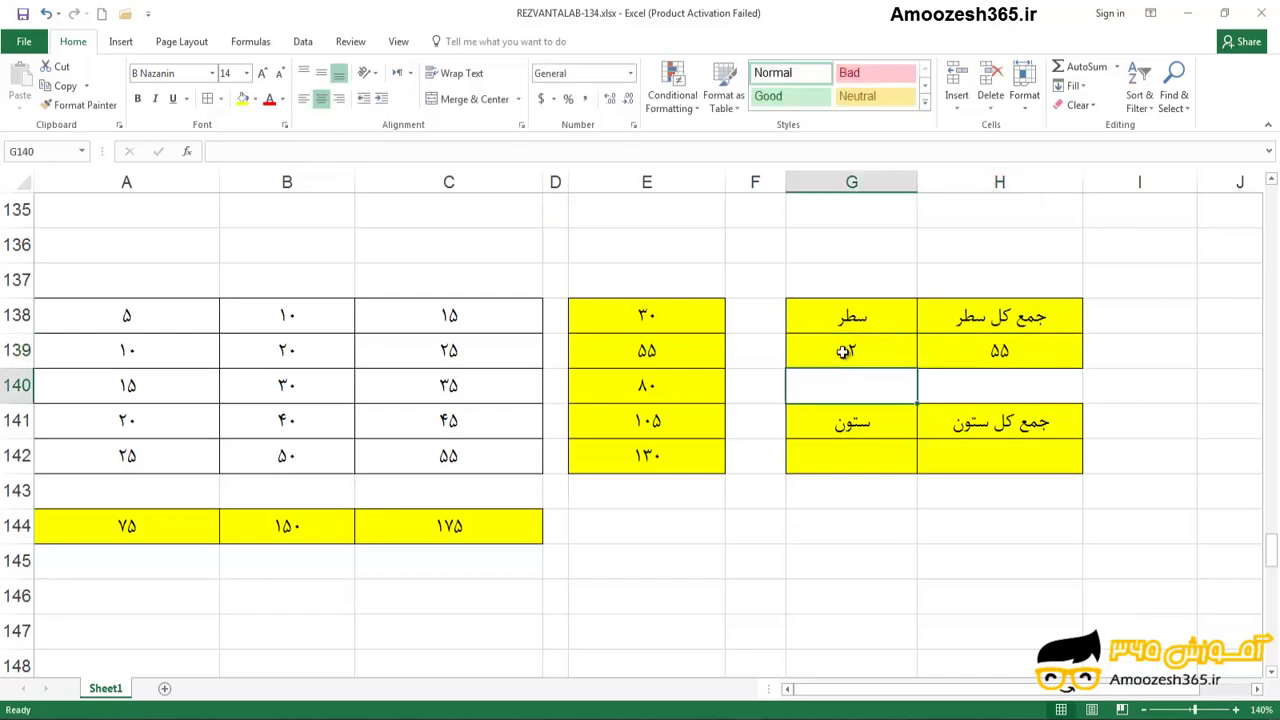
{"action": "left_click", "coordinate": [843, 351]}
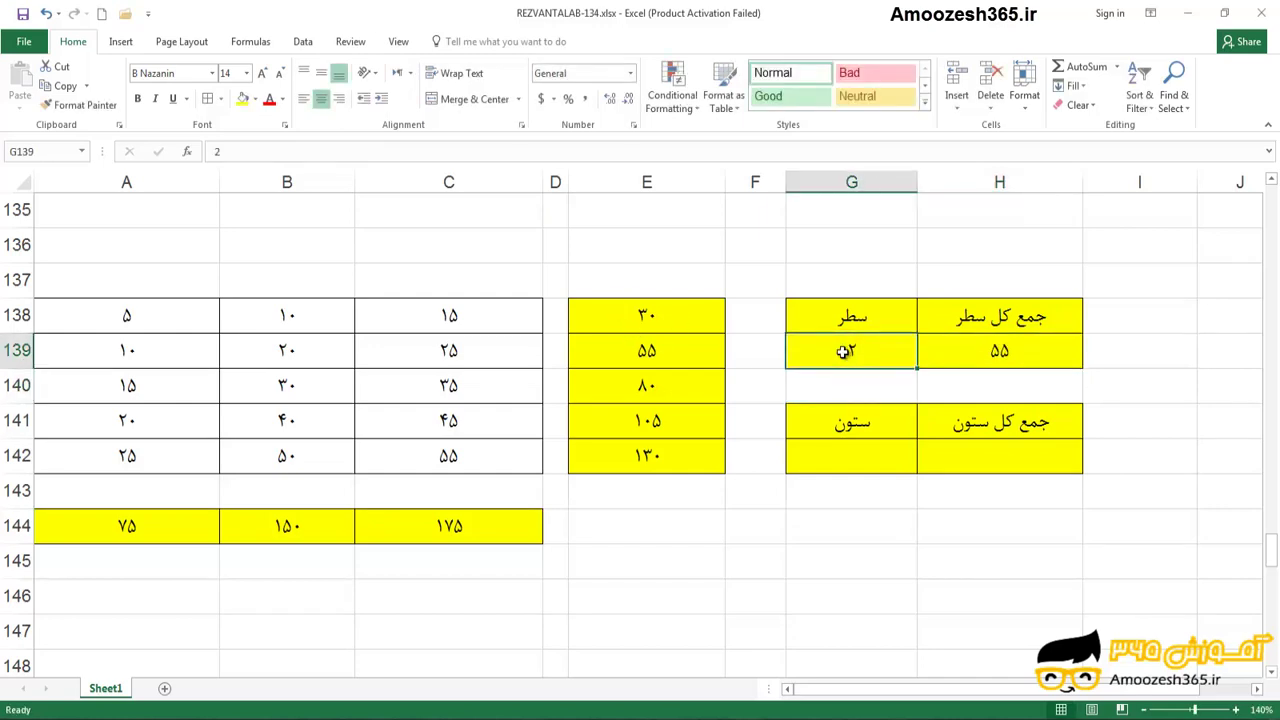
{"action": "type", "text": "3"}
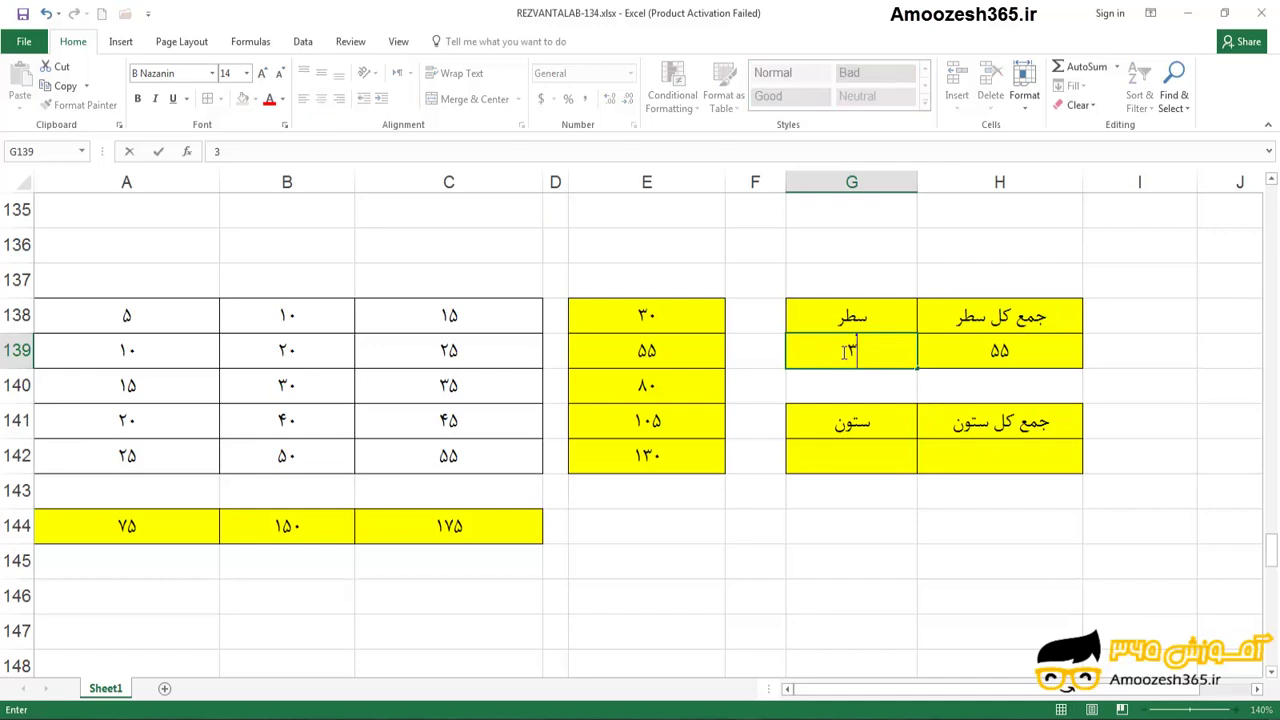
{"action": "key", "text": "Return"}
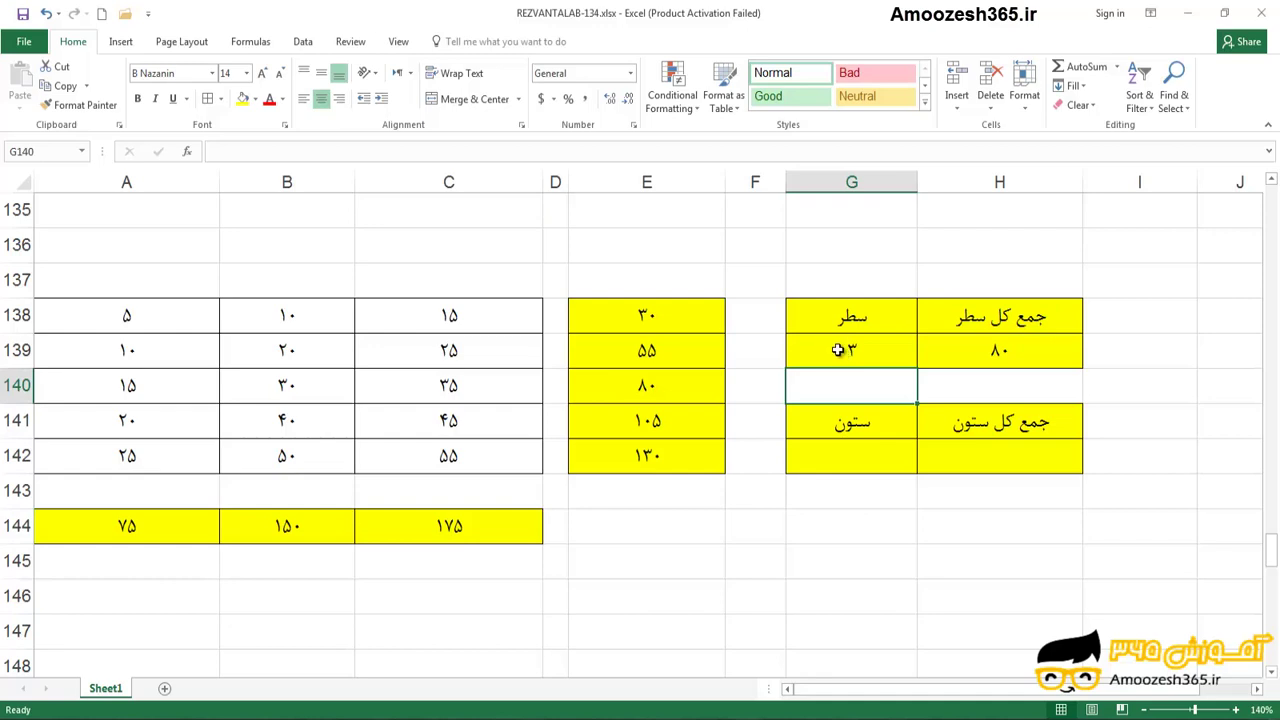
- Test the row-total formula by setting the row number in G139 to 4, 5, 2 and finally 3
{"action": "left_click", "coordinate": [843, 350]}
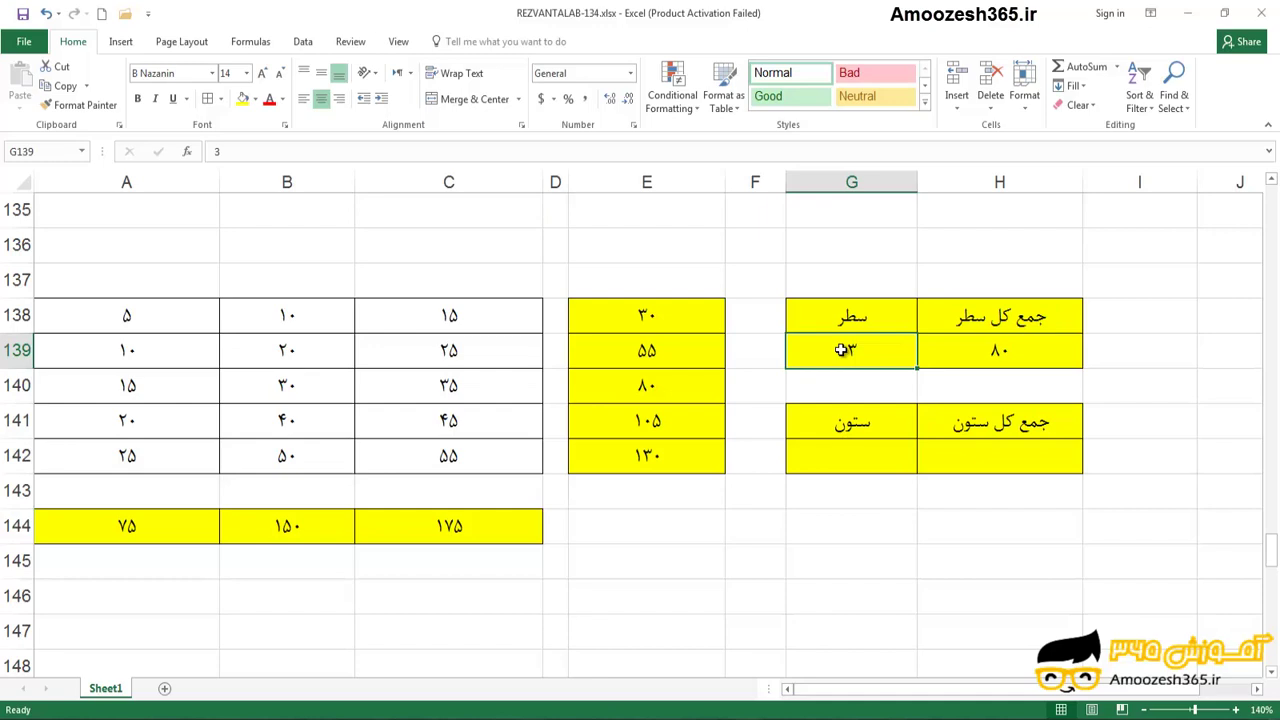
{"action": "type", "text": "4"}
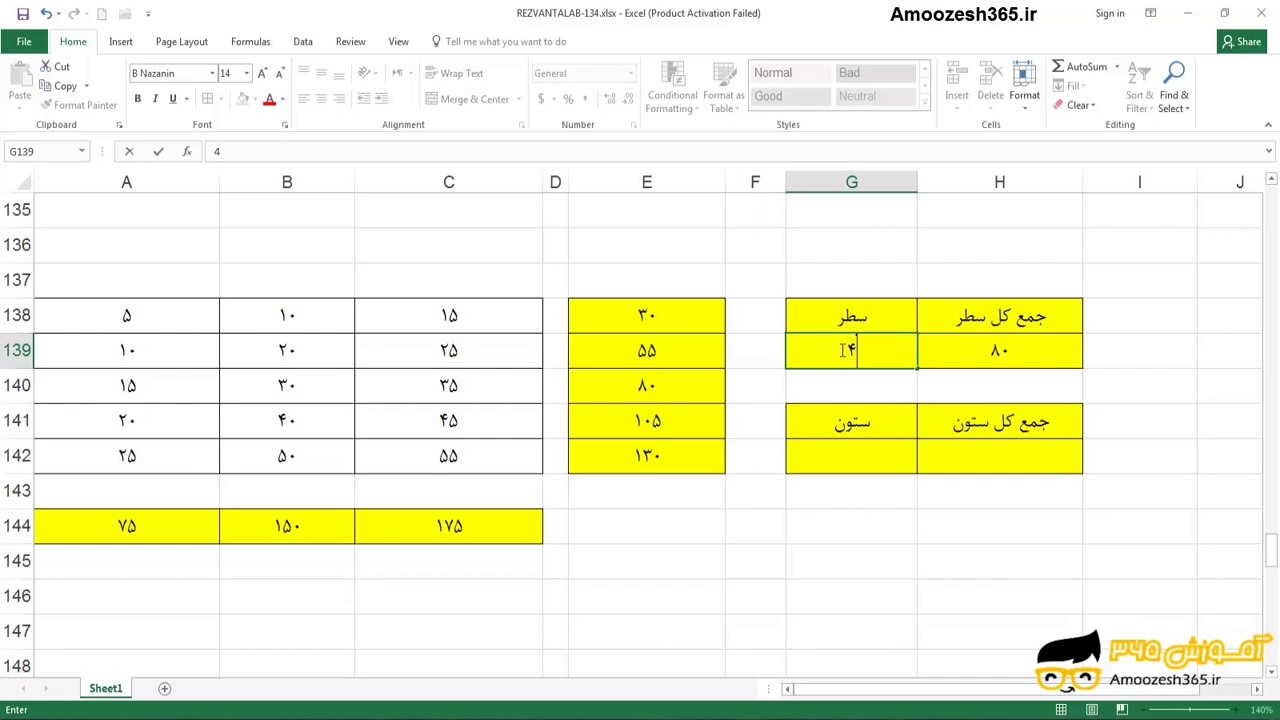
{"action": "key", "text": "Return"}
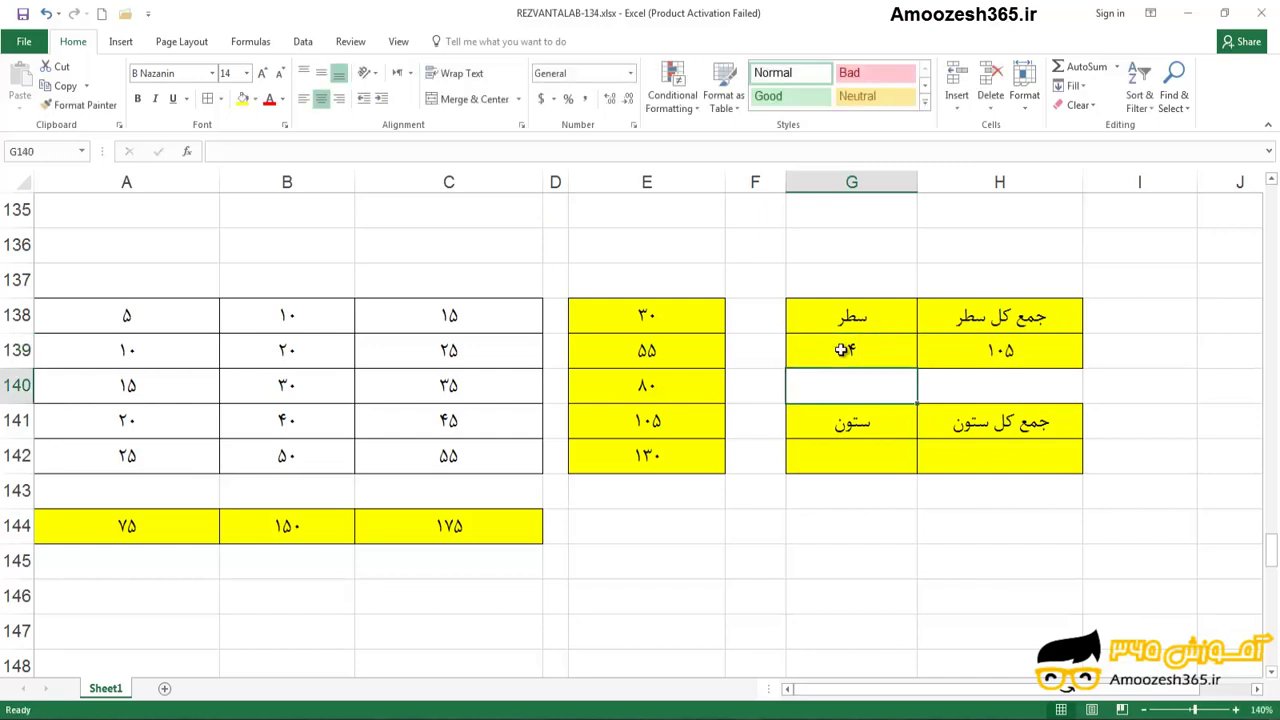
{"action": "left_click", "coordinate": [843, 349]}
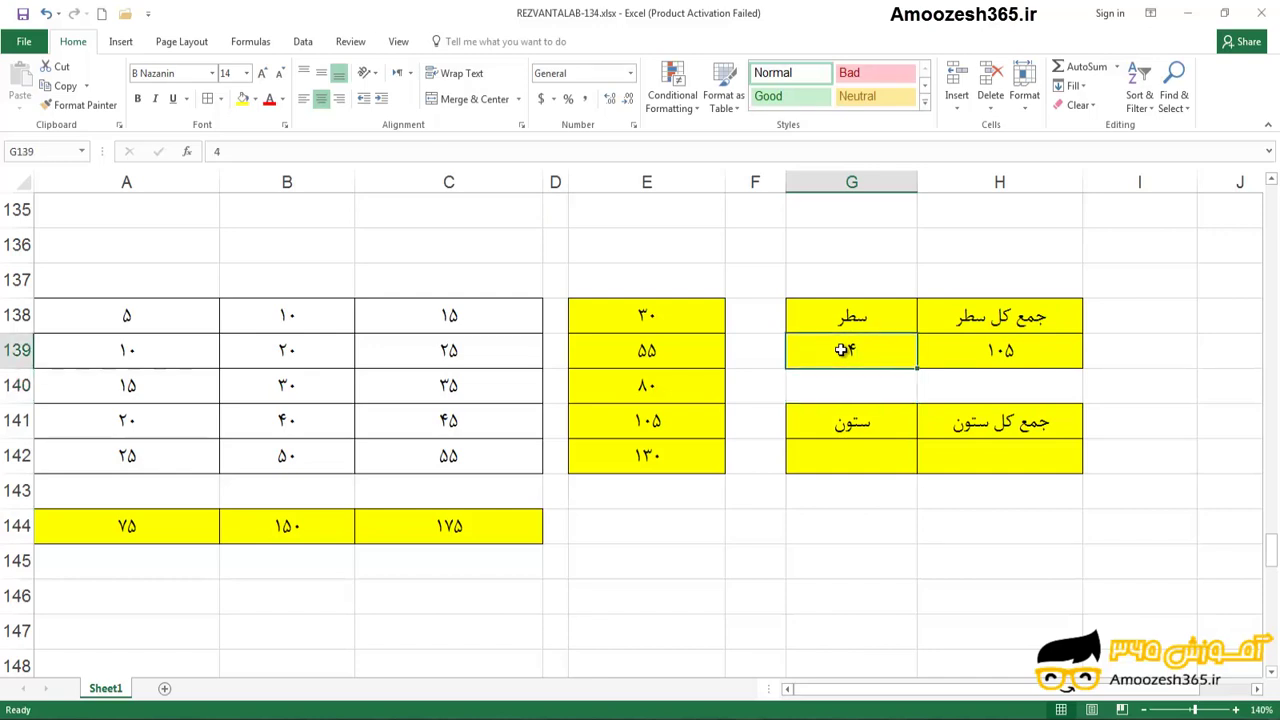
{"action": "type", "text": "5"}
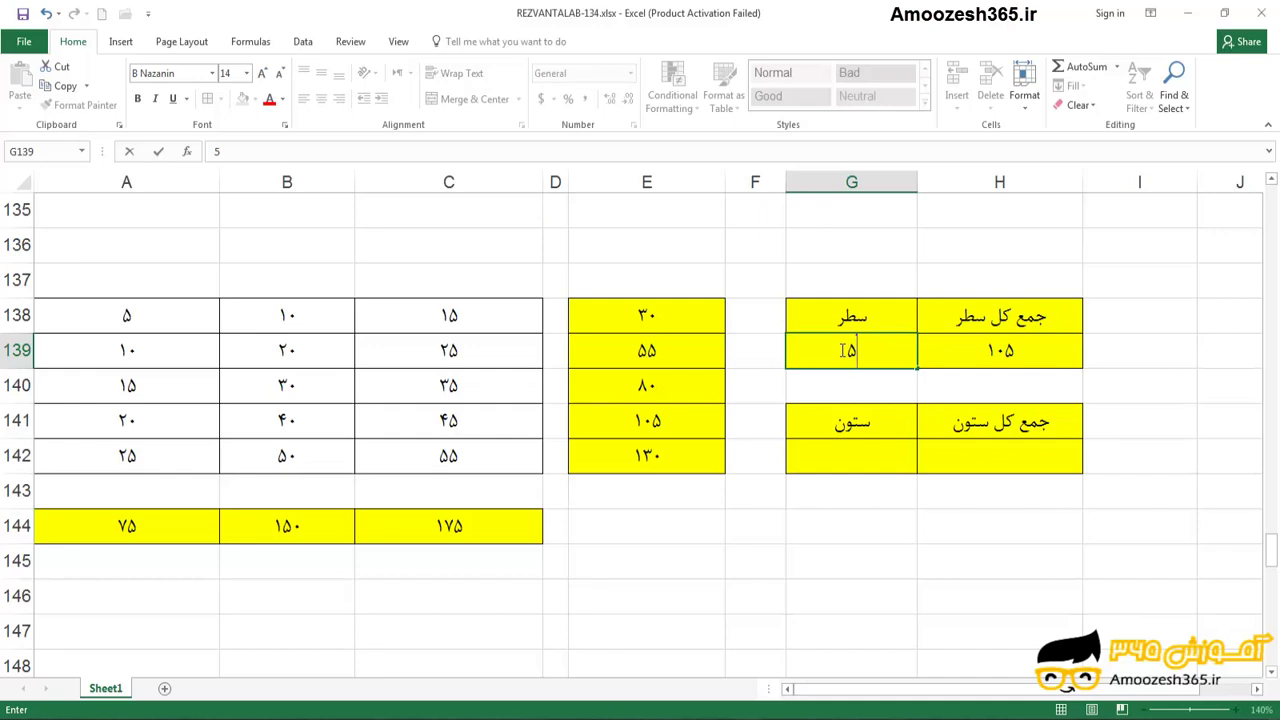
{"action": "key", "text": "ctrl+Return"}
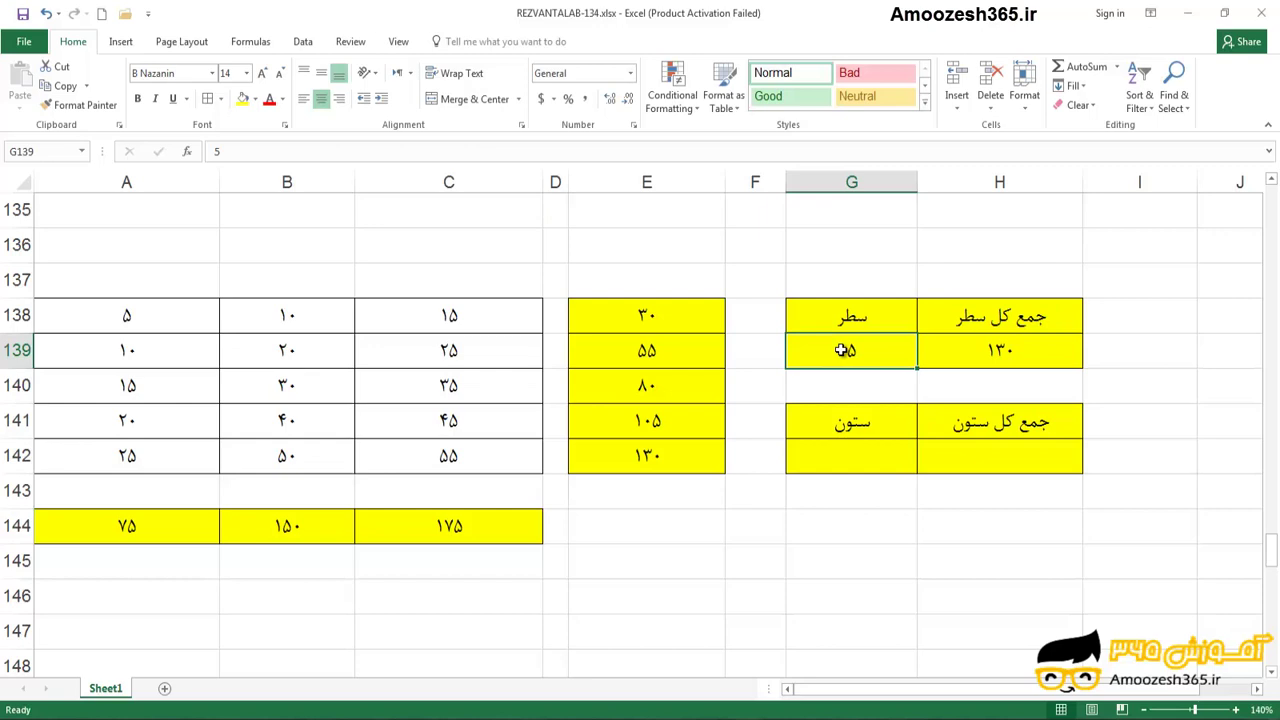
{"action": "type", "text": "2"}
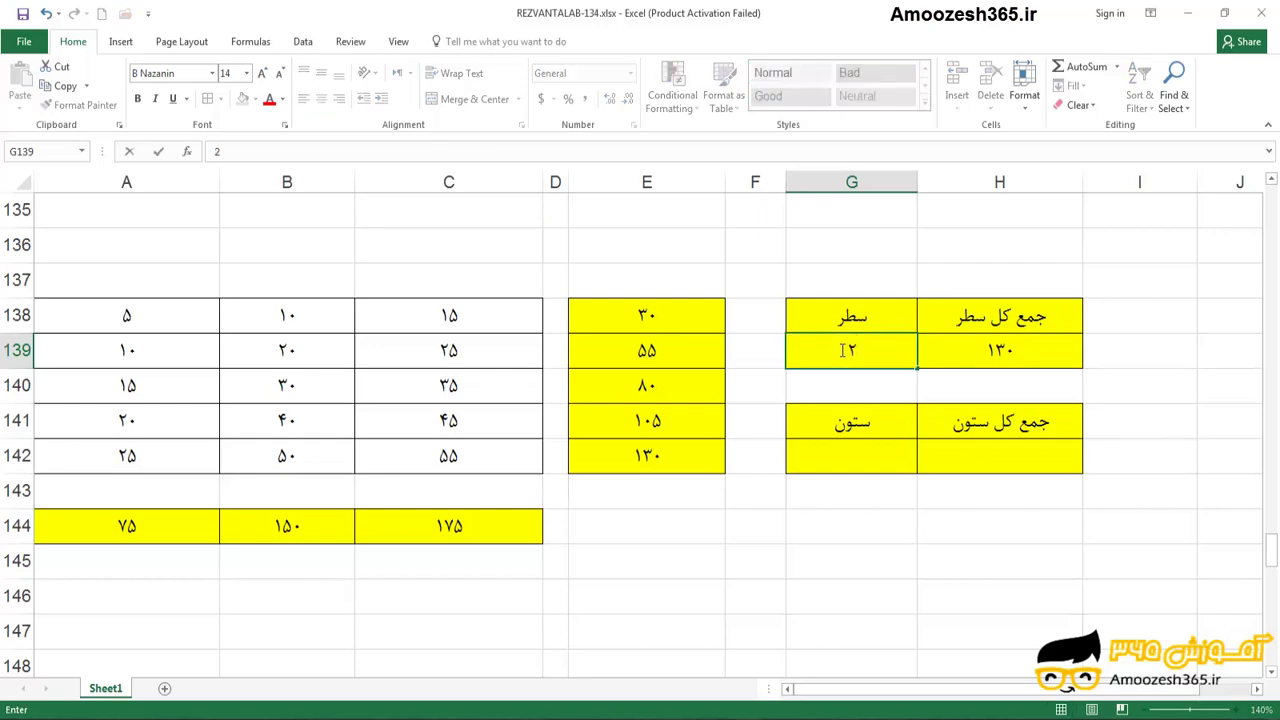
{"action": "key", "text": "ctrl+Return"}
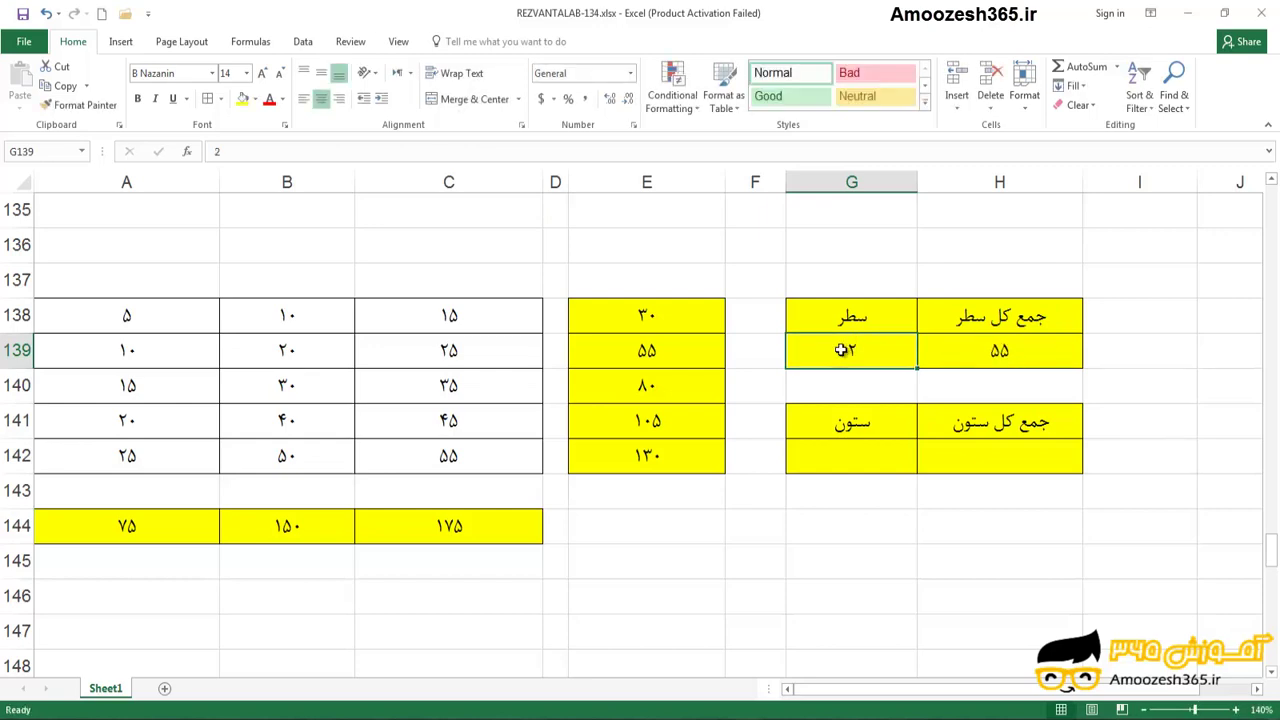
{"action": "type", "text": "3"}
{"action": "key", "text": "ctrl+Return"}
{"action": "mouse_move", "coordinate": [588, 362]}
{"action": "left_mouse_down"}
{"action": "mouse_move", "coordinate": [673, 395]}
{"action": "mouse_move", "coordinate": [692, 368]}
{"action": "left_mouse_up"}
- Enter 1 as the column number in cell G142 under the ستون heading
{"action": "left_click", "coordinate": [838, 455]}
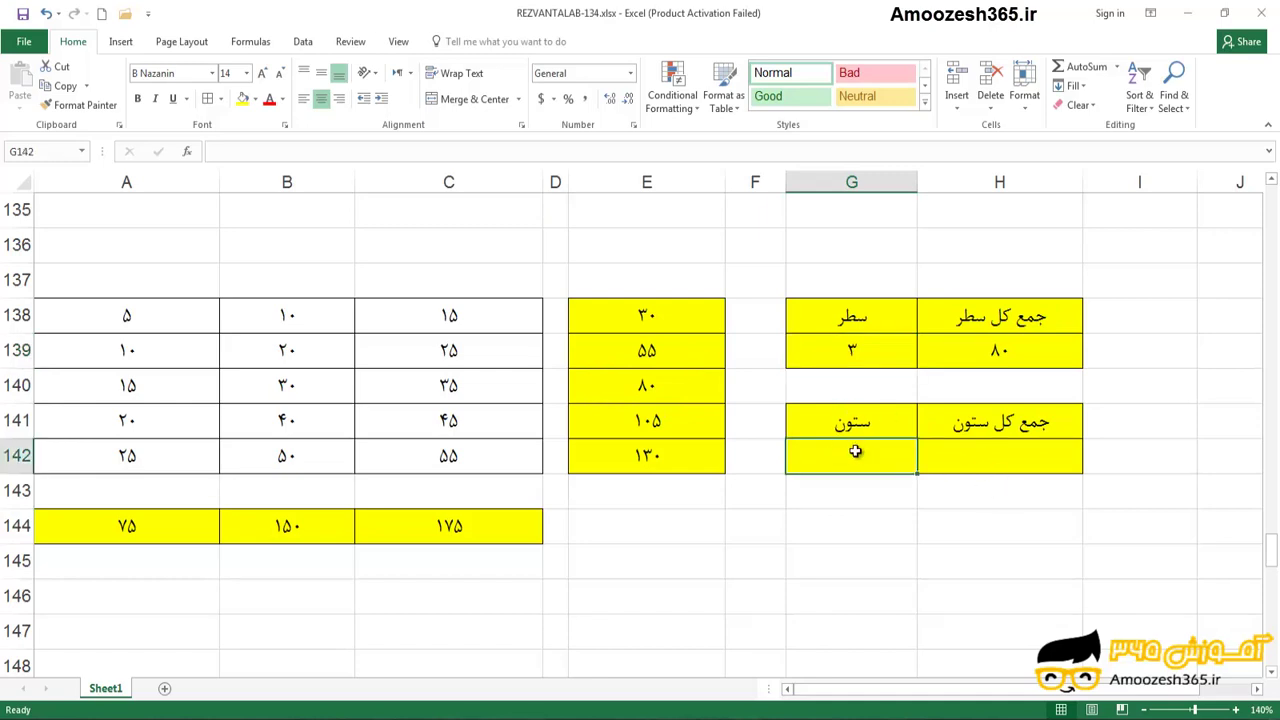
{"action": "type", "text": "1"}
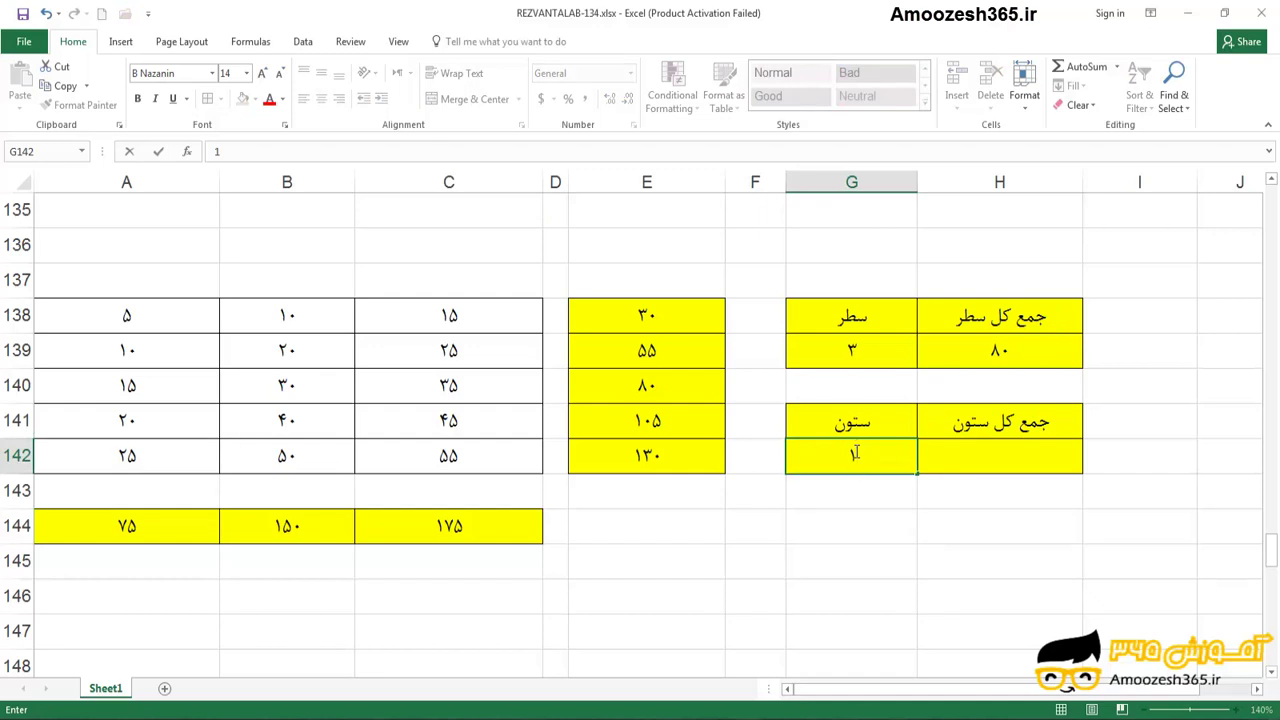
{"action": "key", "text": "Tab"}
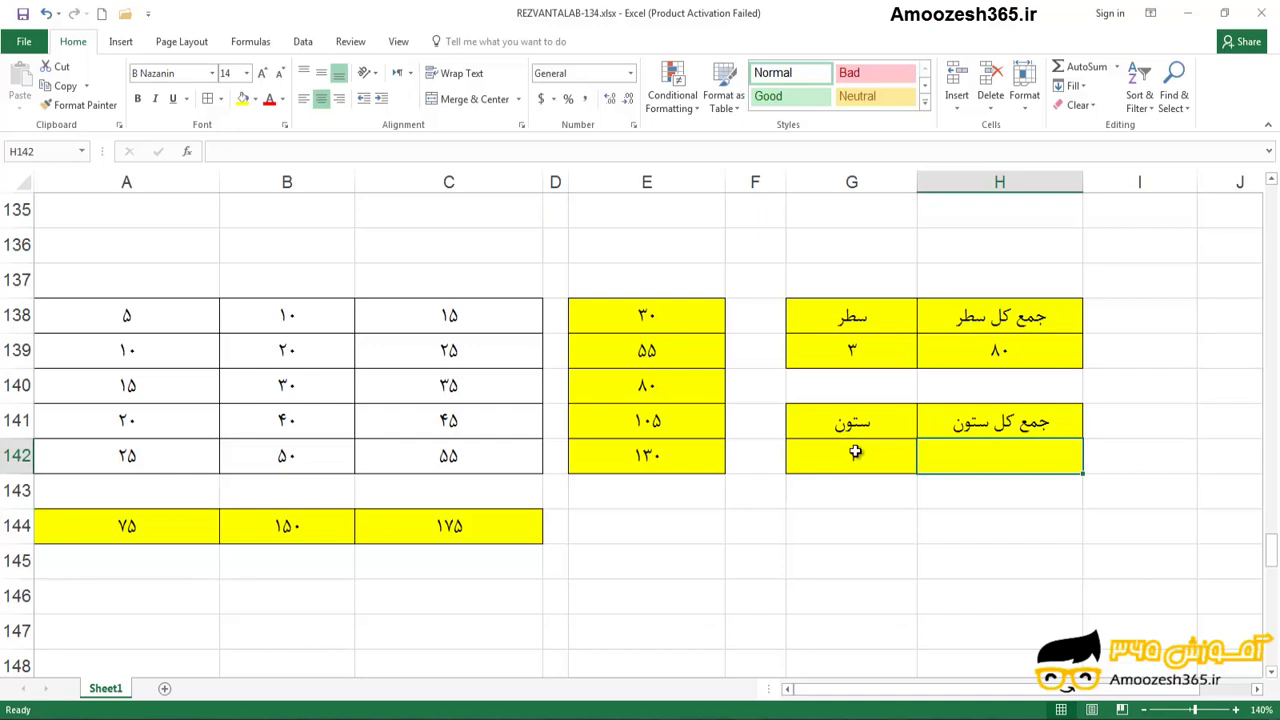
- Begin the column-total formula in H142 by nesting an INDEX function inside SUM
{"action": "type", "text": "="}
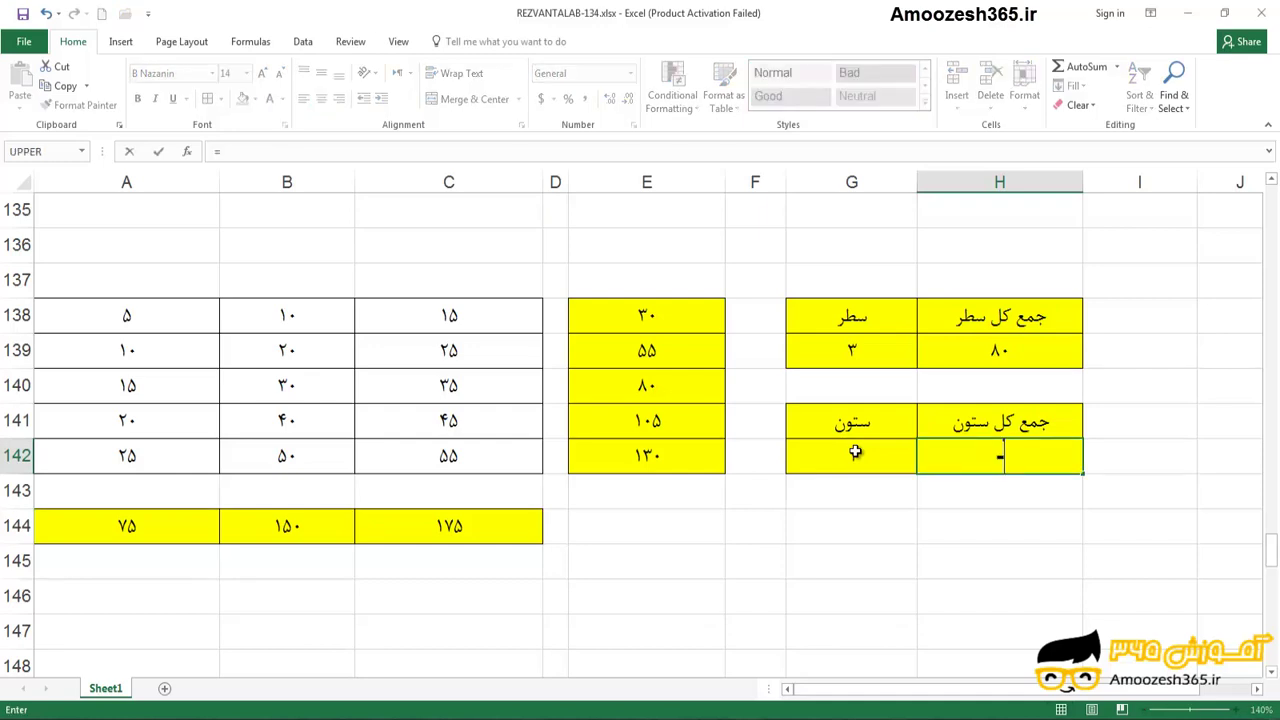
{"action": "type", "text": "SUM"}
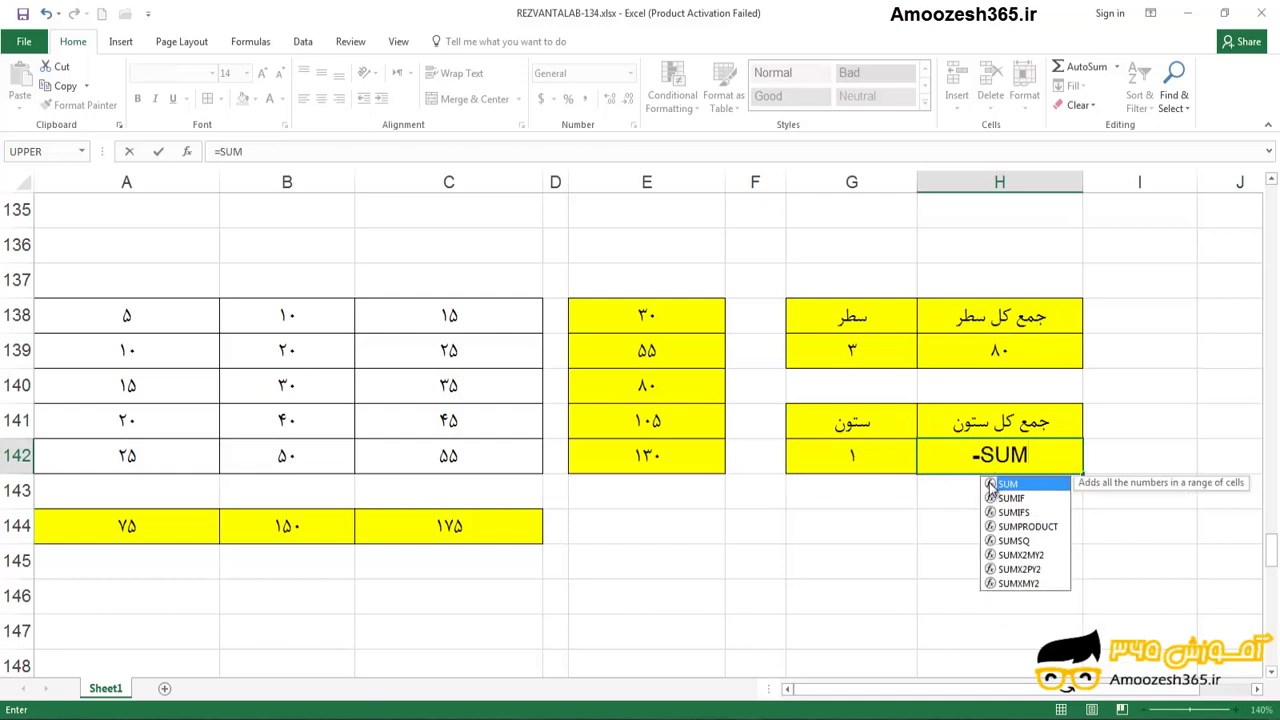
{"action": "double_click", "coordinate": [1005, 484]}
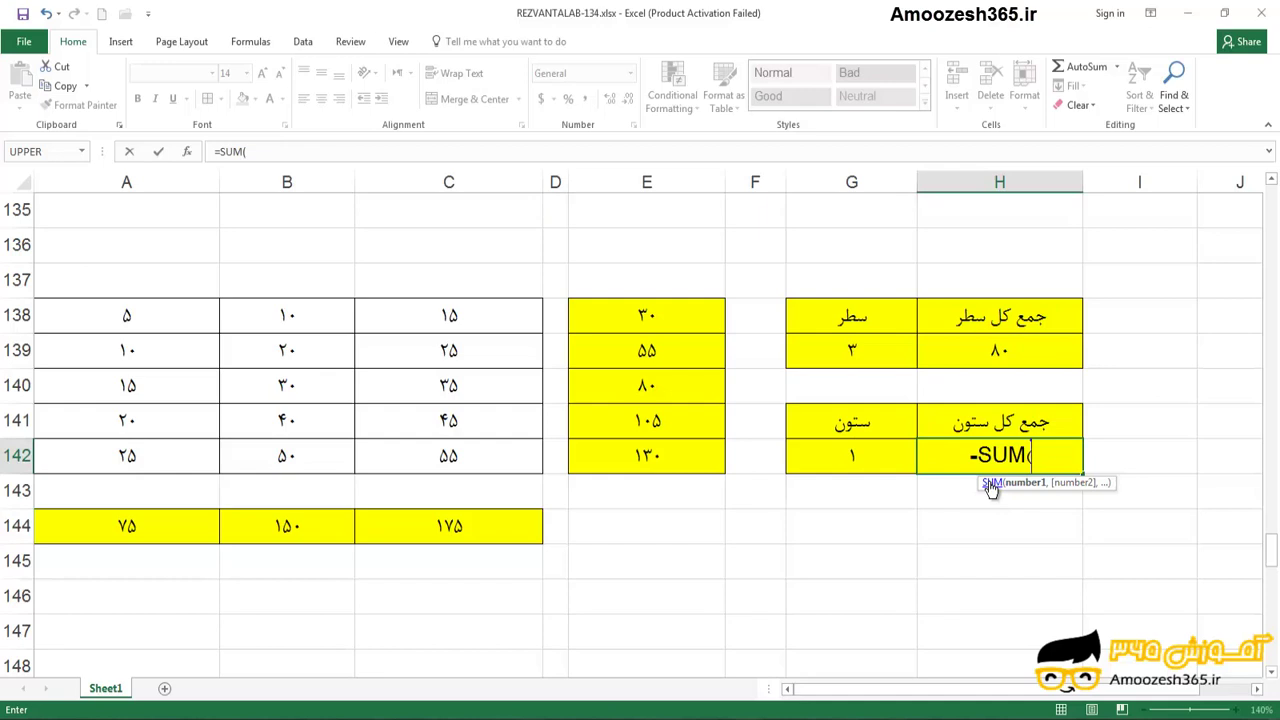
{"action": "type", "text": "IN"}
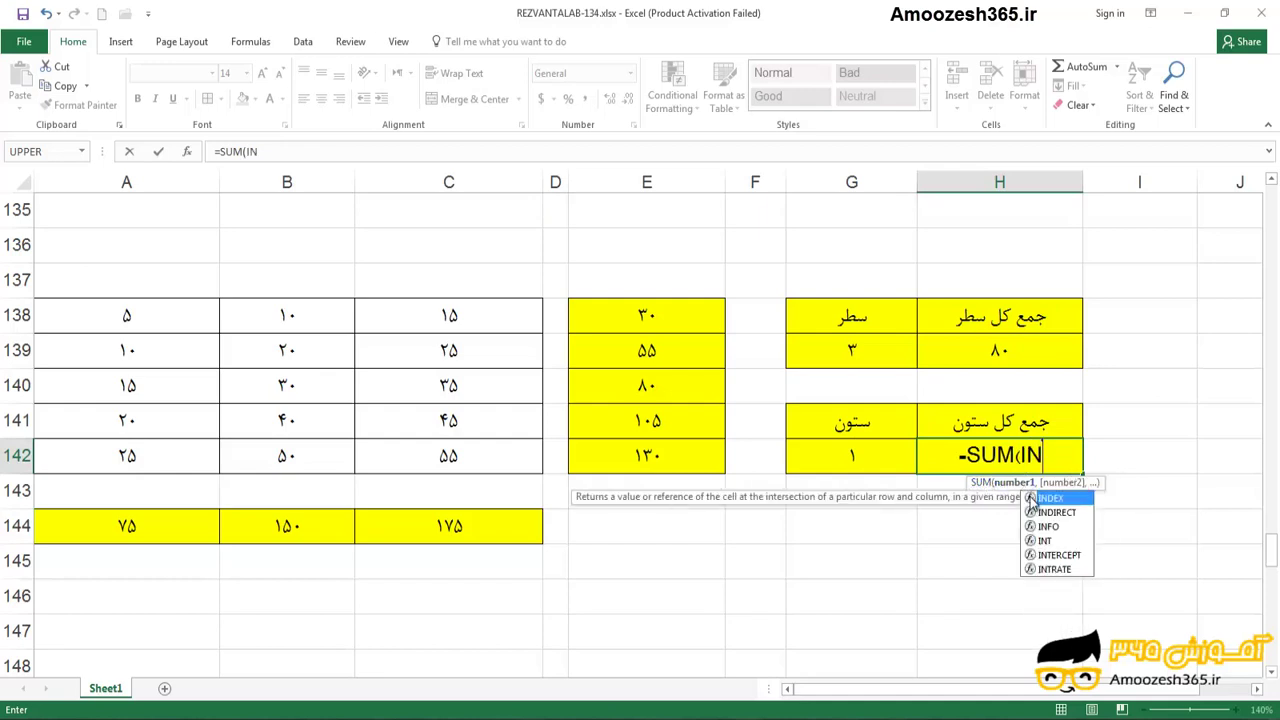
{"action": "double_click", "coordinate": [1031, 497]}
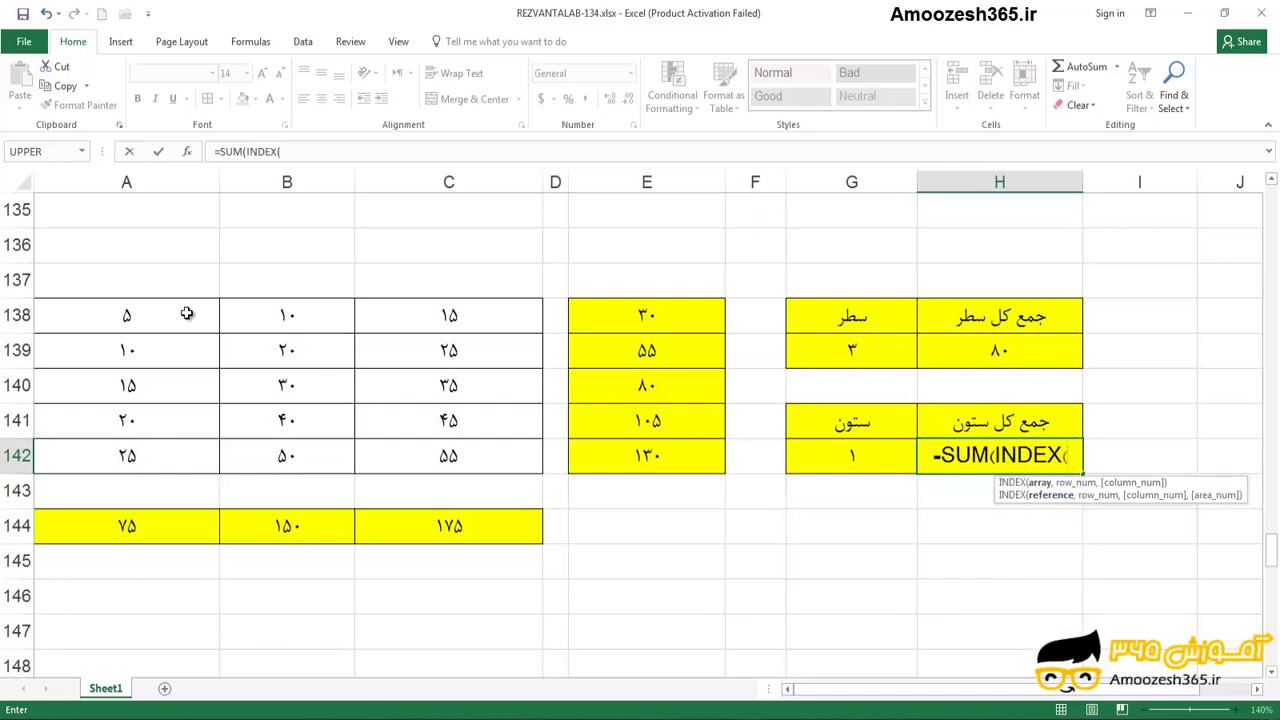
- Complete the formula as =SUM(INDEX(A138:C142,0,G142)), with row number 0 and the column-number cell, and accept the bracket correction
{"action": "left_click_drag", "start_coordinate": [186, 314], "coordinate": [434, 463]}
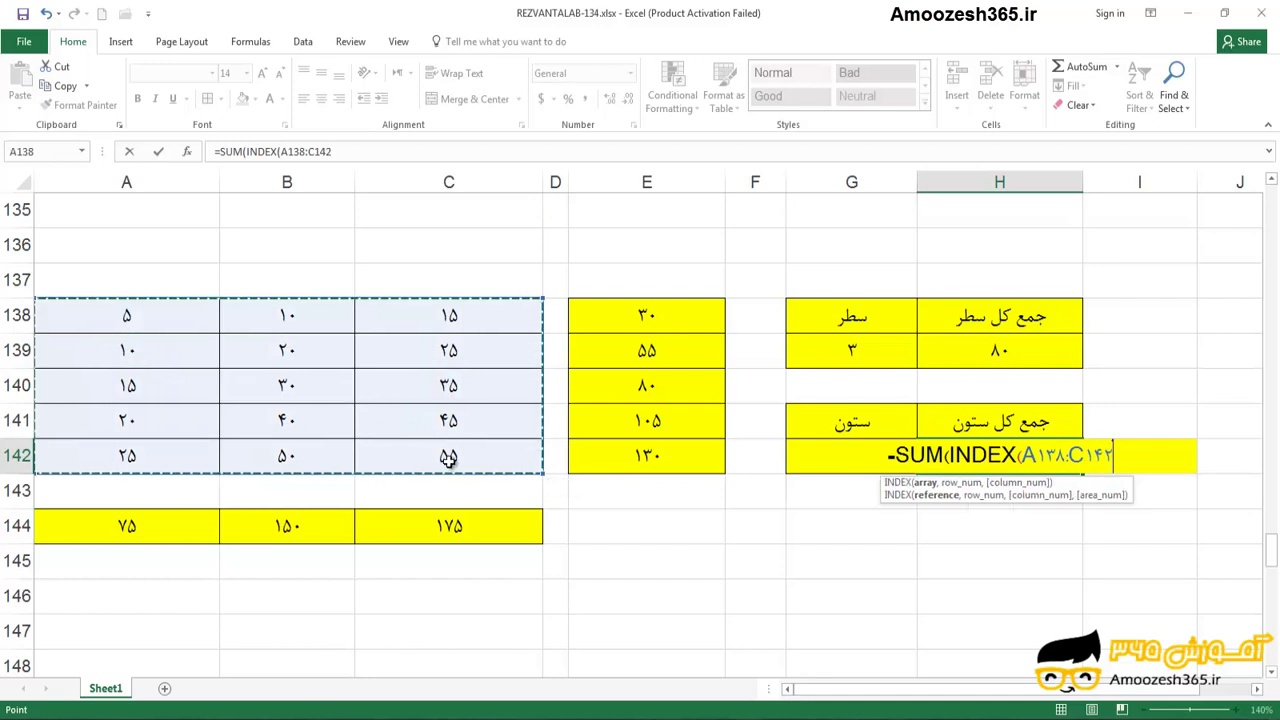
{"action": "type", "text": ","}
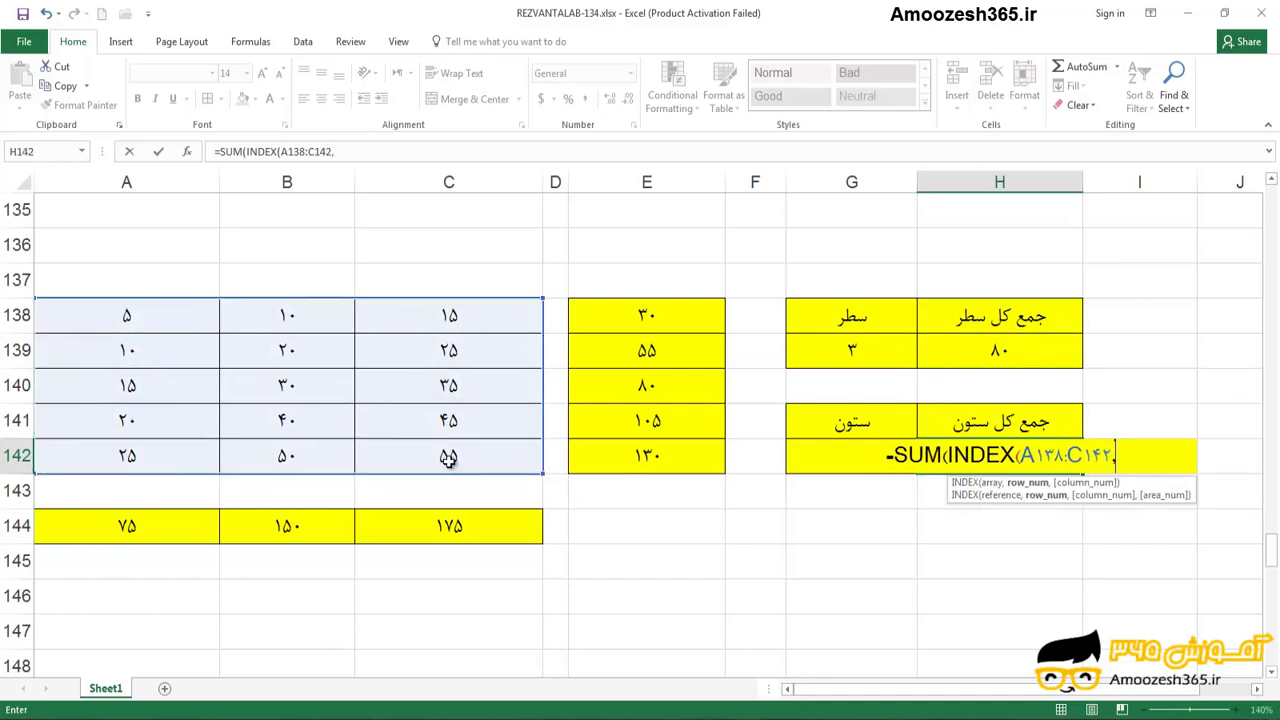
{"action": "type", "text": "0"}
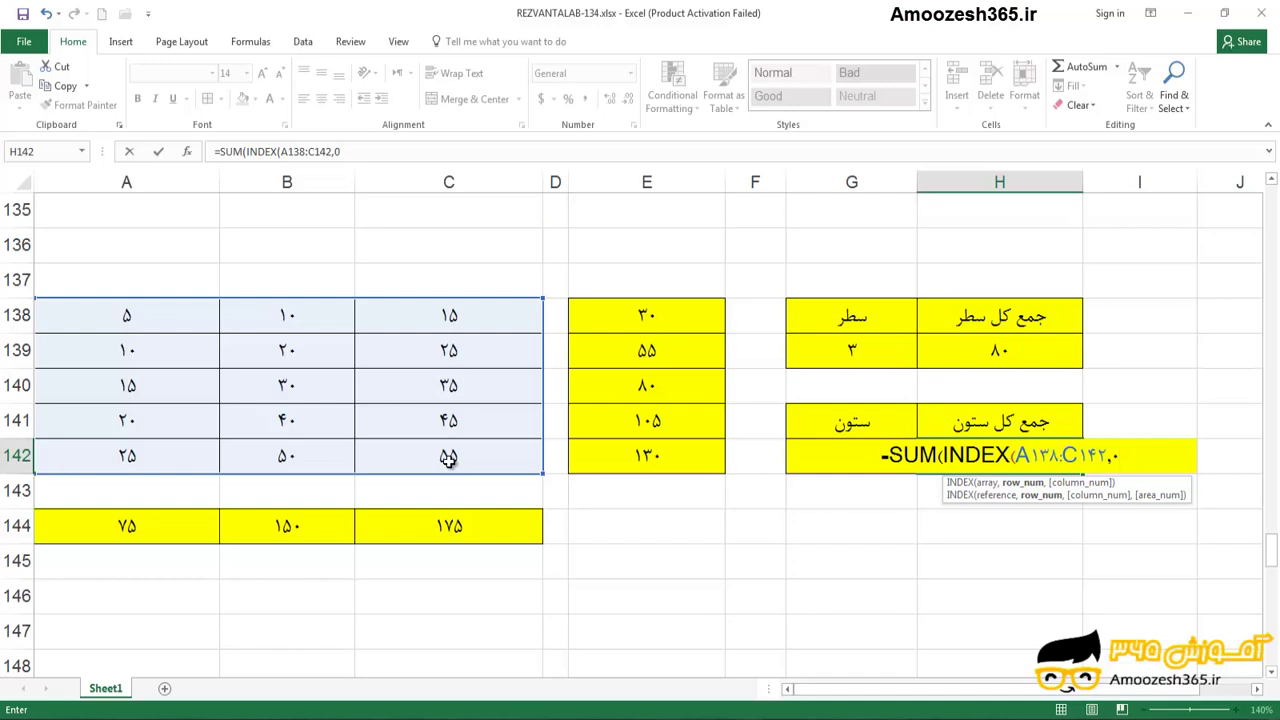
{"action": "type", "text": ","}
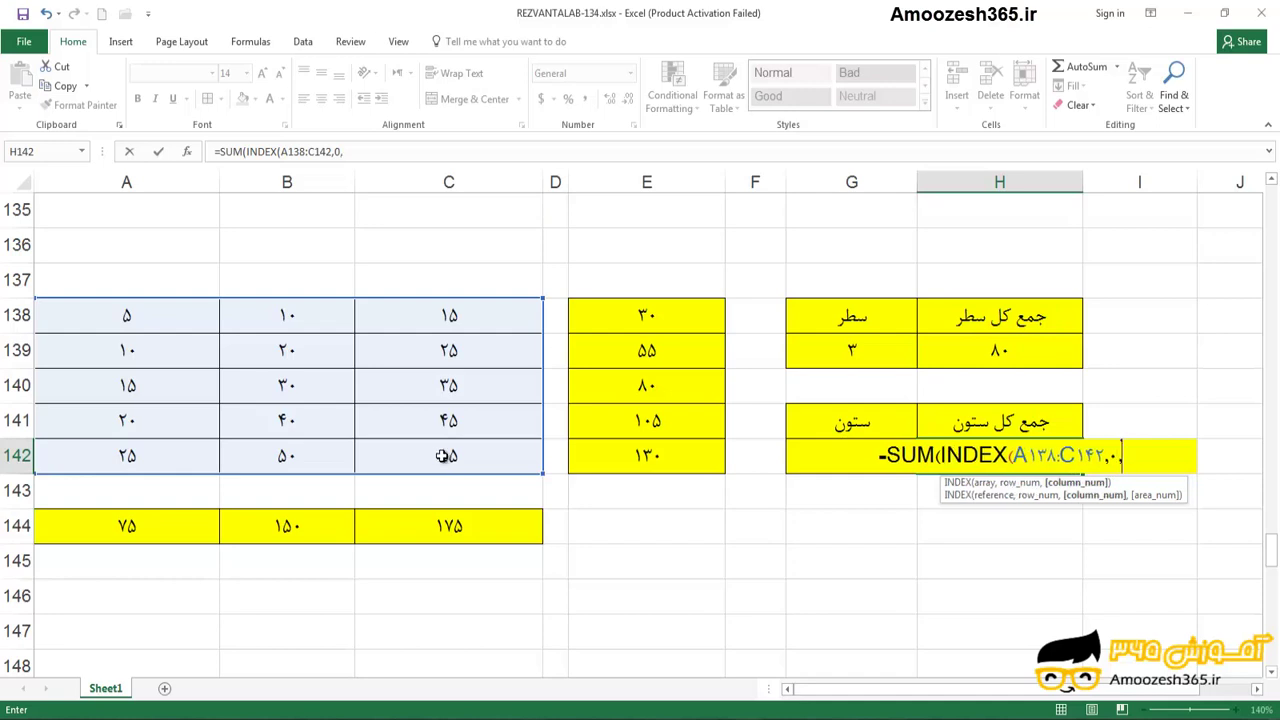
{"action": "left_click", "coordinate": [802, 450]}
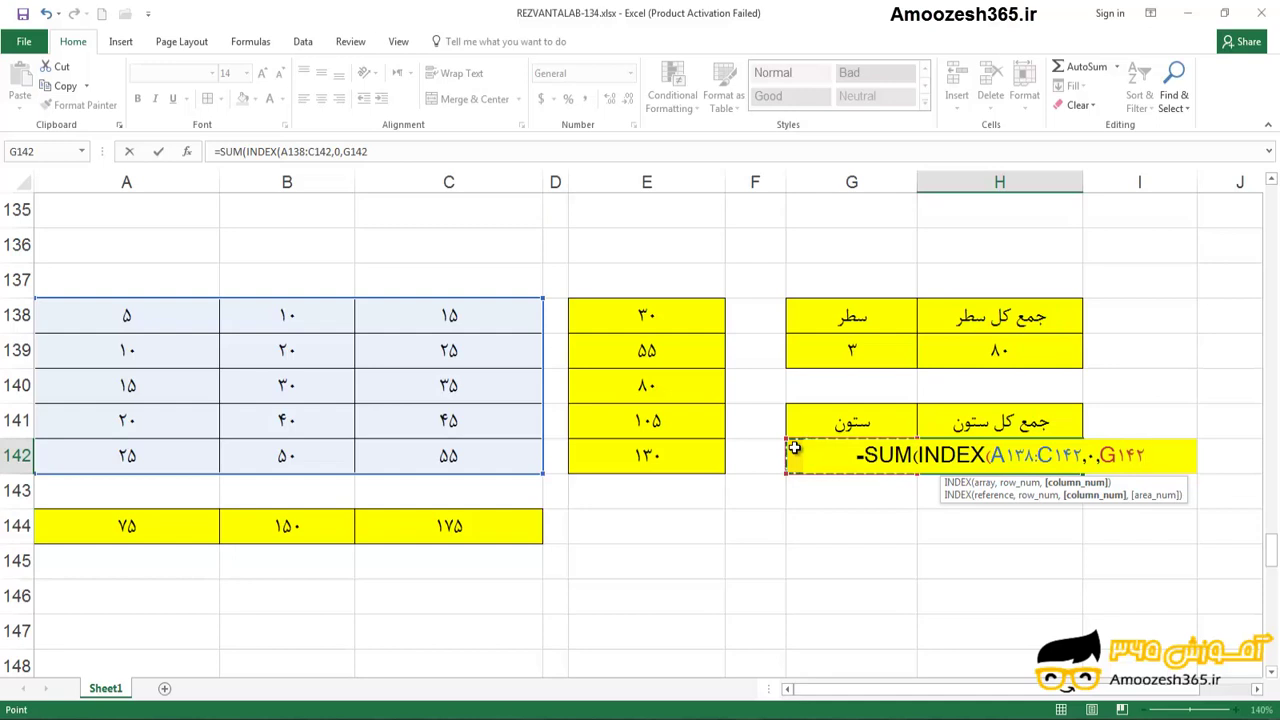
{"action": "key", "text": "Return"}
{"action": "key", "text": "Return"}
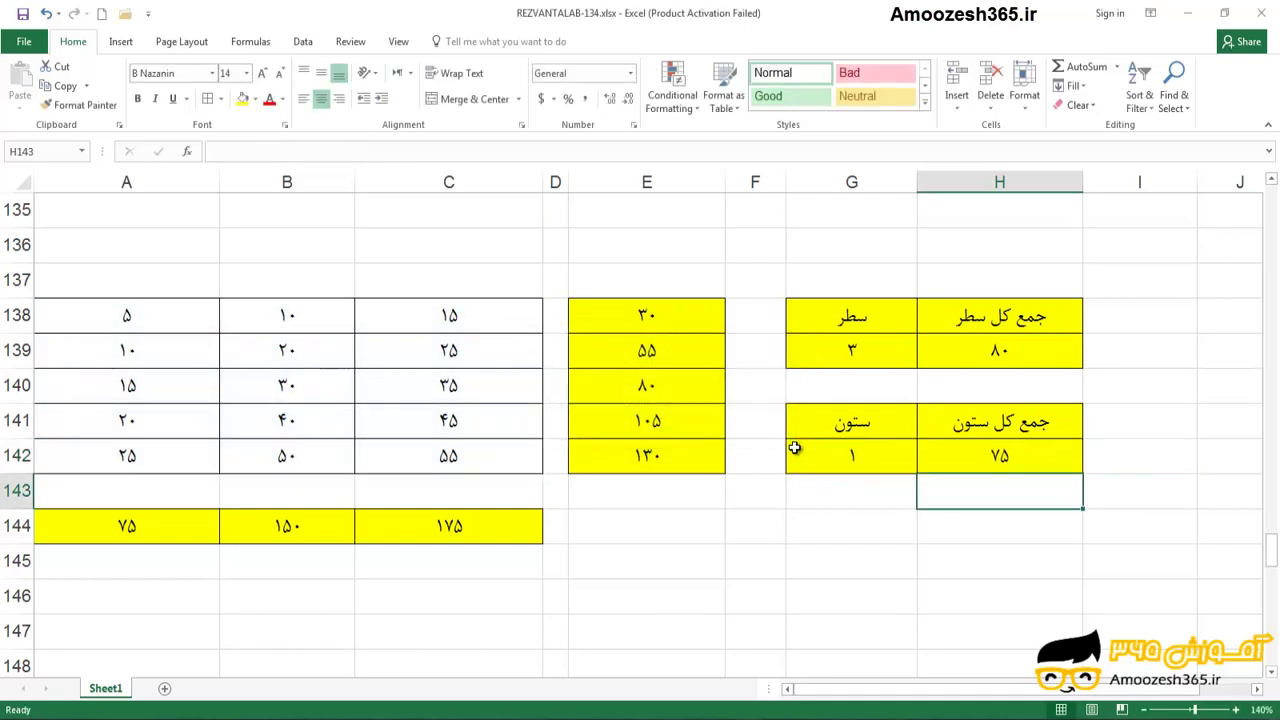
- Re-enter G142 as the column number in H142's formula without the closing brackets, and accept the proposed bracket correction
{"action": "left_click", "coordinate": [874, 457]}
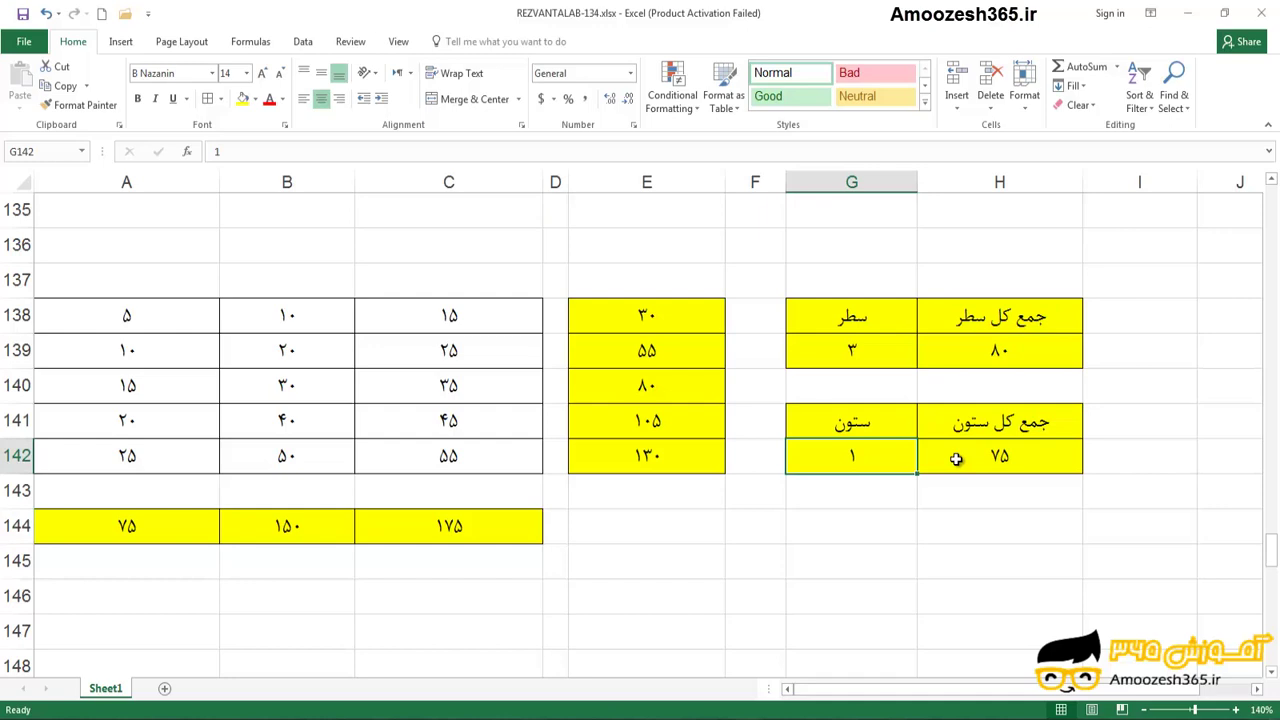
{"action": "left_click", "coordinate": [958, 461]}
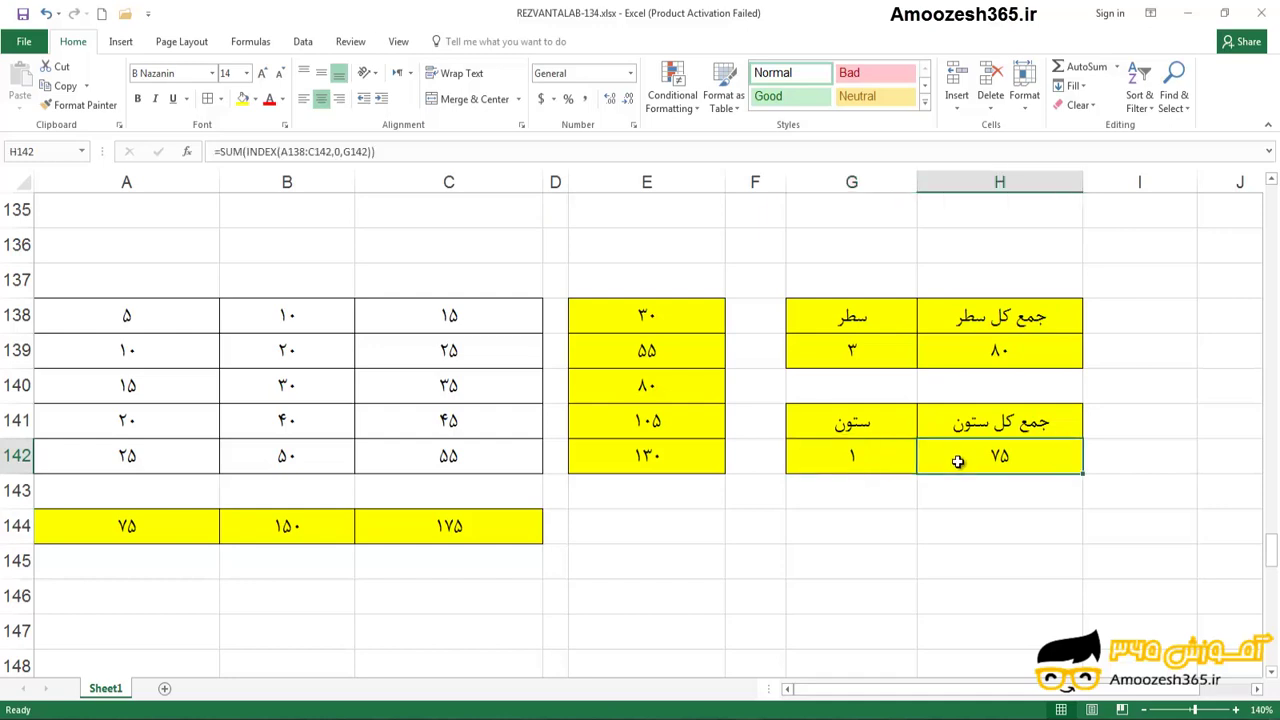
{"action": "key", "text": "F2"}
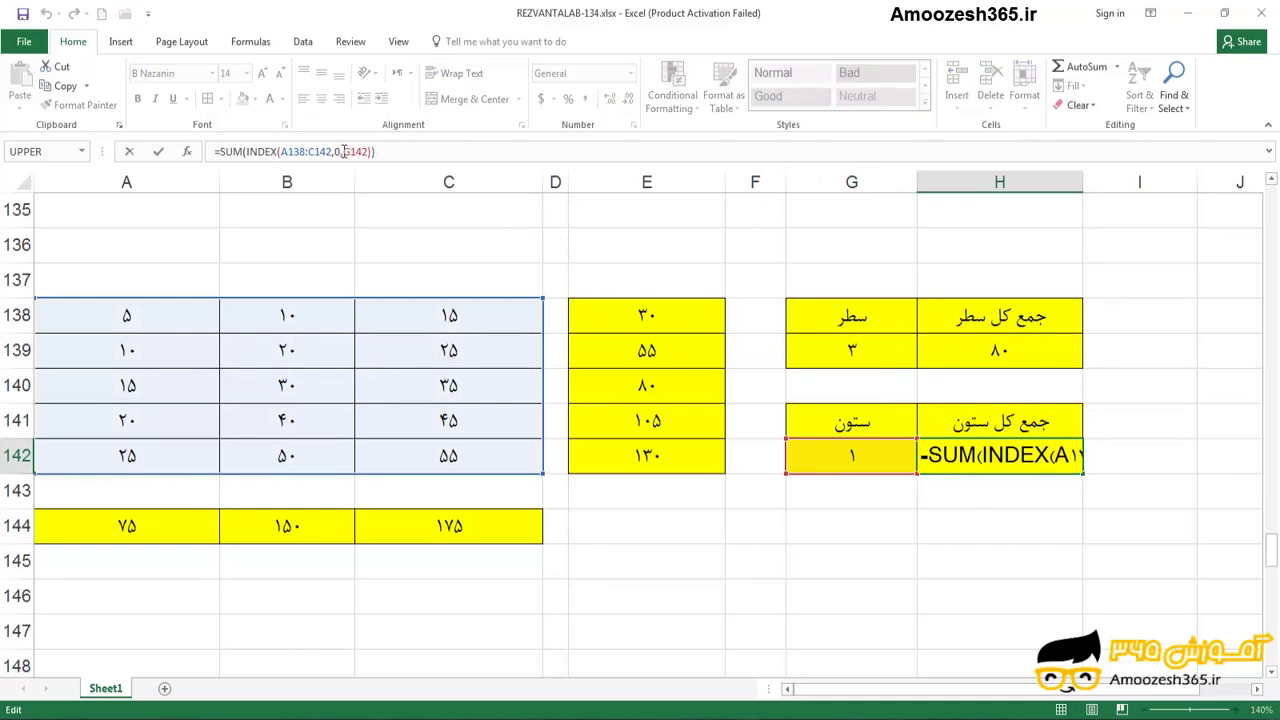
{"action": "left_click_drag", "start_coordinate": [344, 151], "coordinate": [413, 151]}
{"action": "key", "text": "BackSpace"}
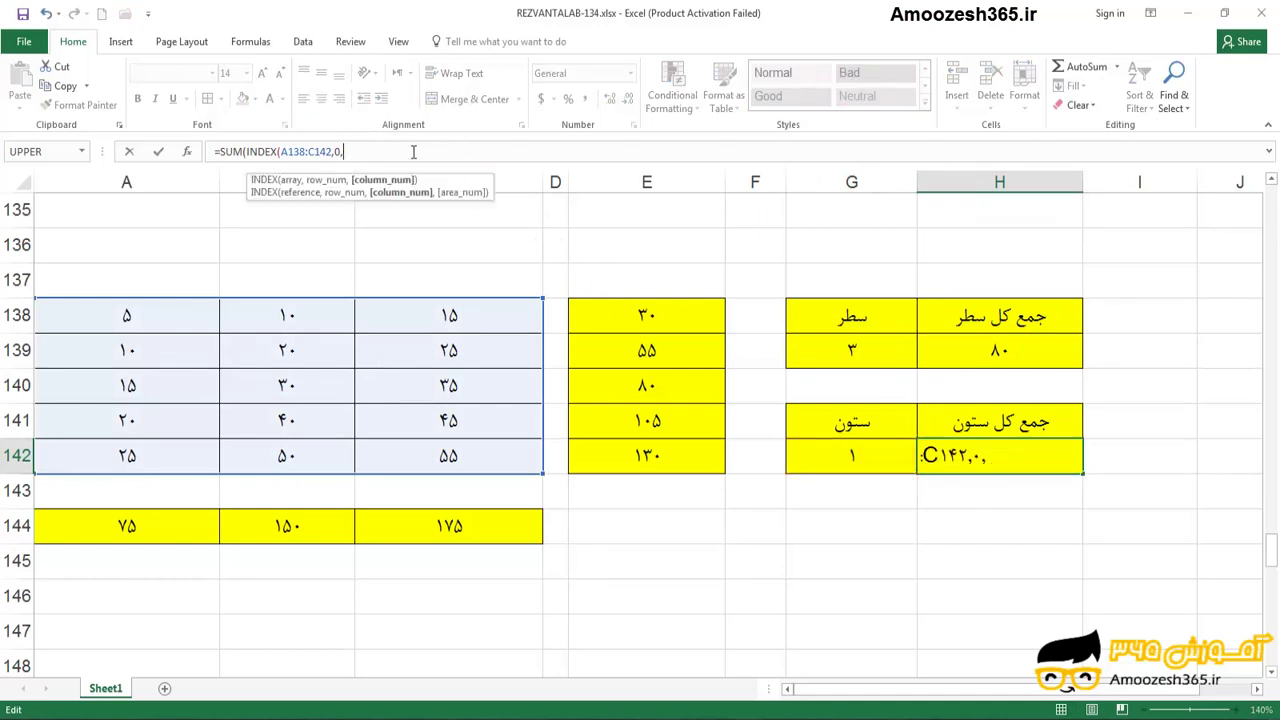
{"action": "left_click", "coordinate": [823, 454]}
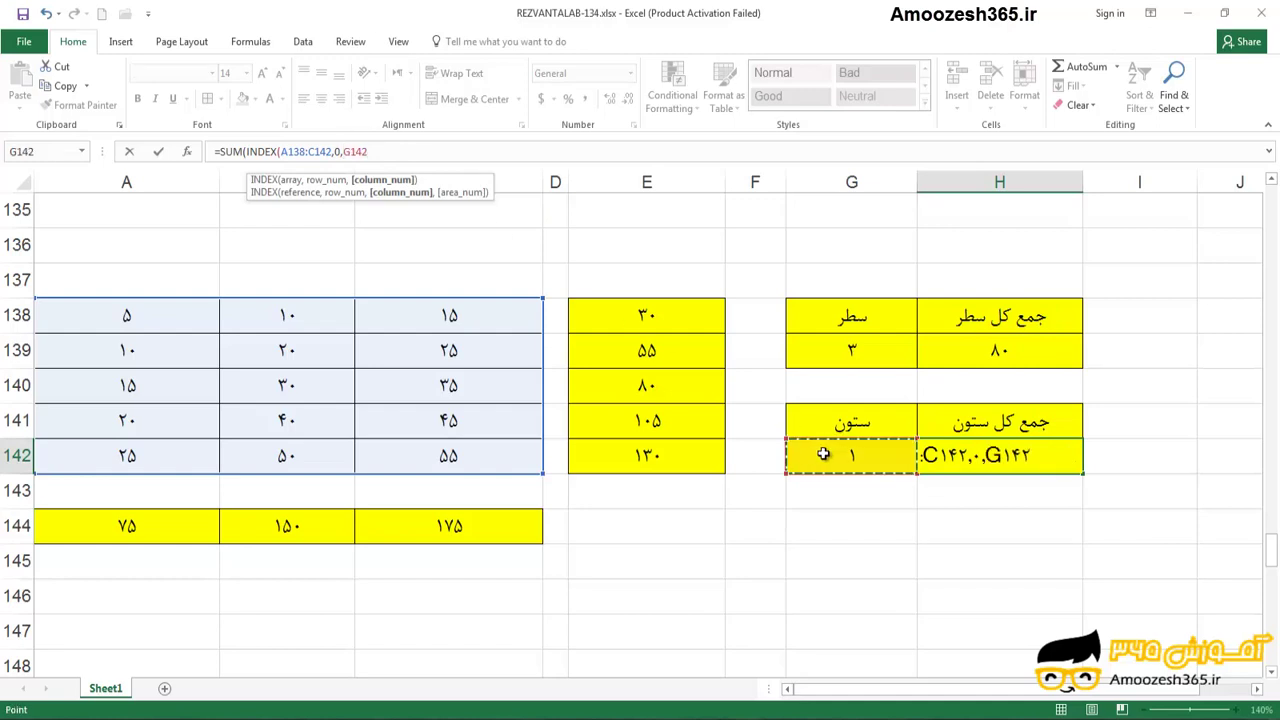
{"action": "left_click", "coordinate": [820, 453]}
{"action": "key", "text": "Return"}
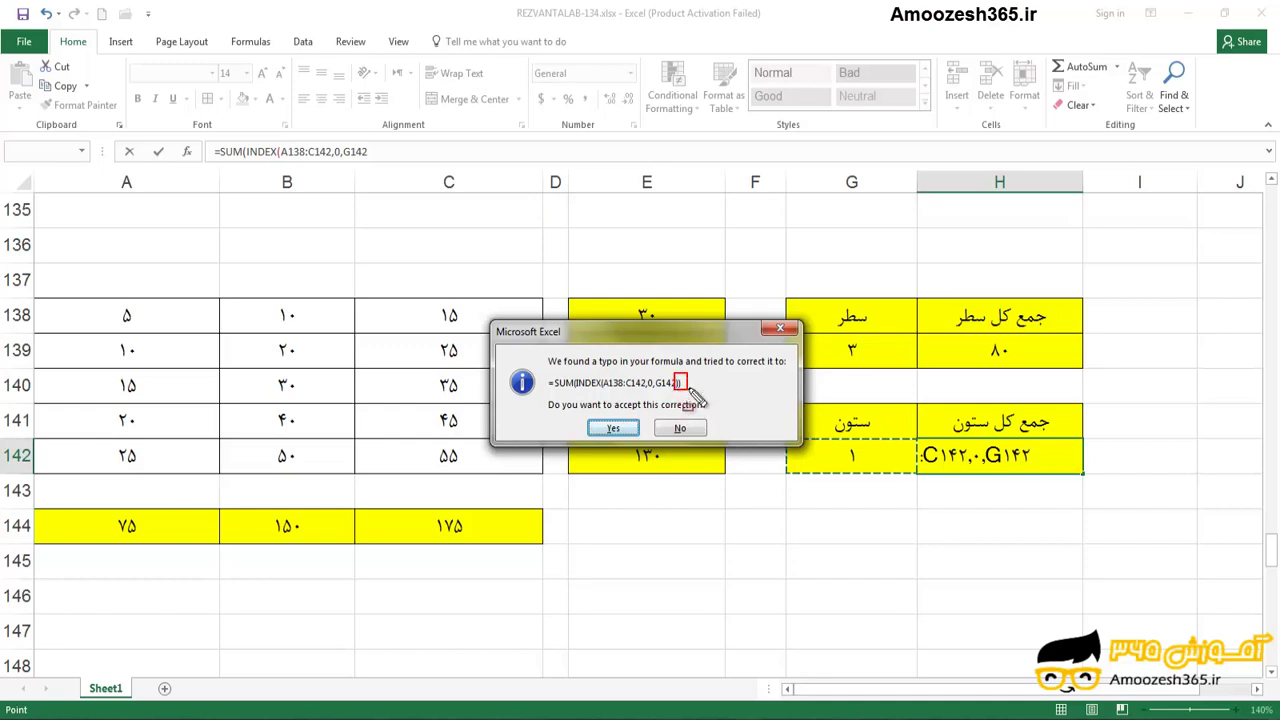
{"action": "left_click", "coordinate": [613, 429]}
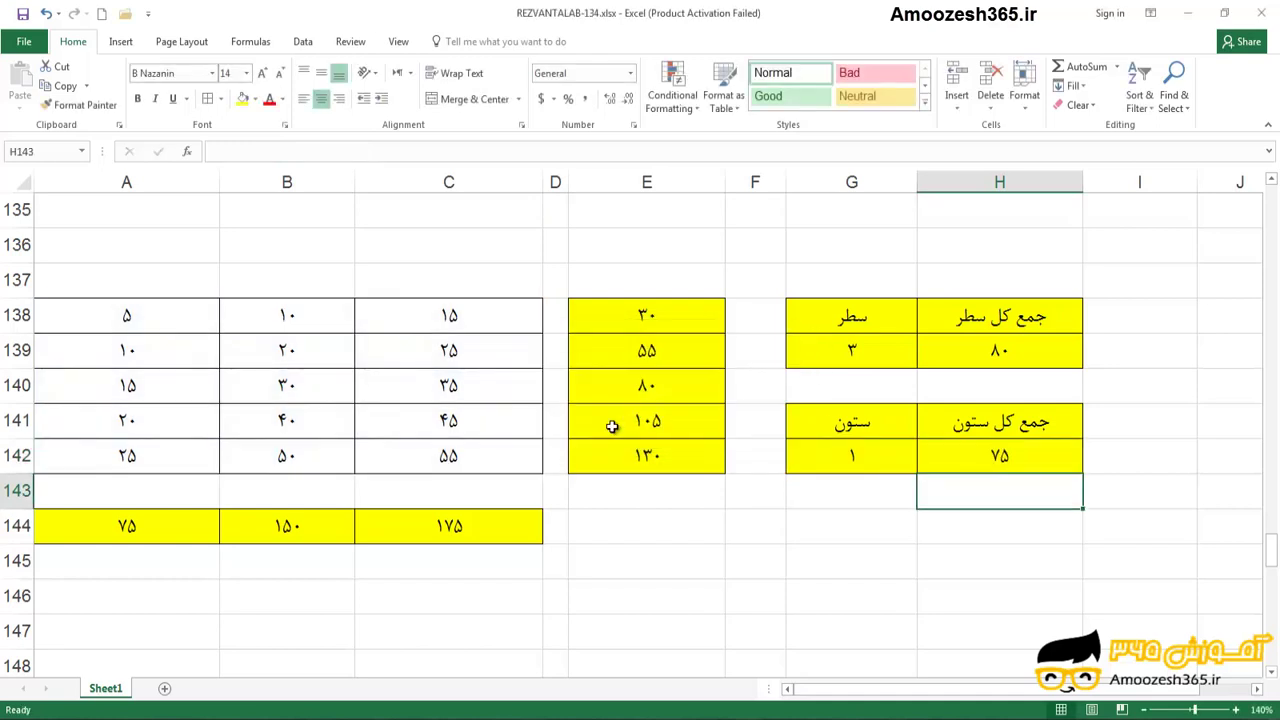
- Test the column-total formula by setting the column number in G142 to 2 and finally to 3
{"action": "left_click", "coordinate": [855, 458]}
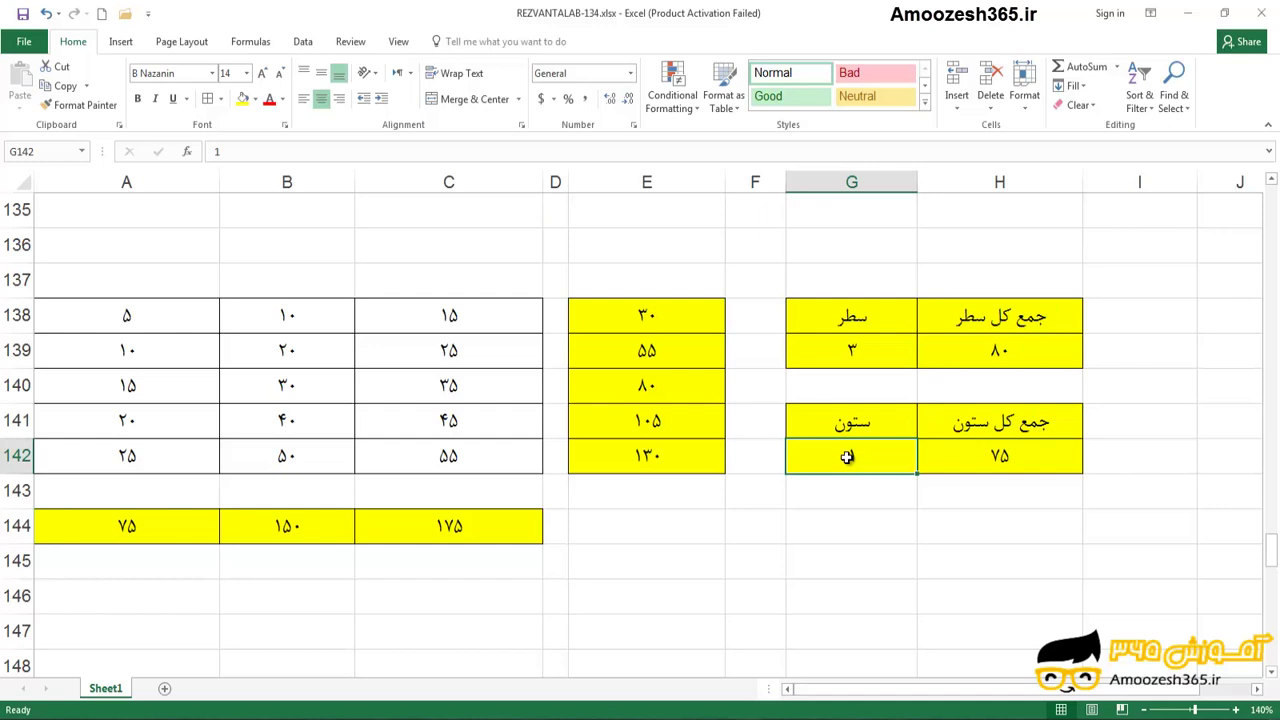
{"action": "type", "text": "2"}
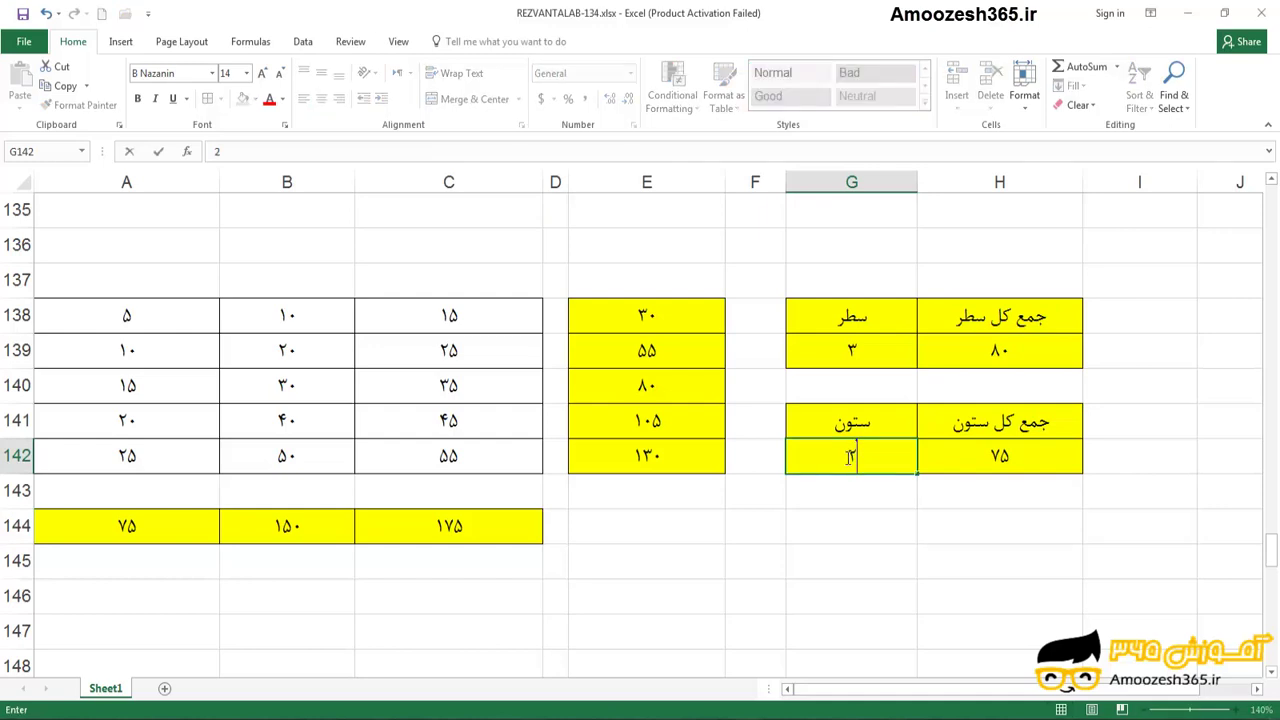
{"action": "key", "text": "ctrl+Return"}
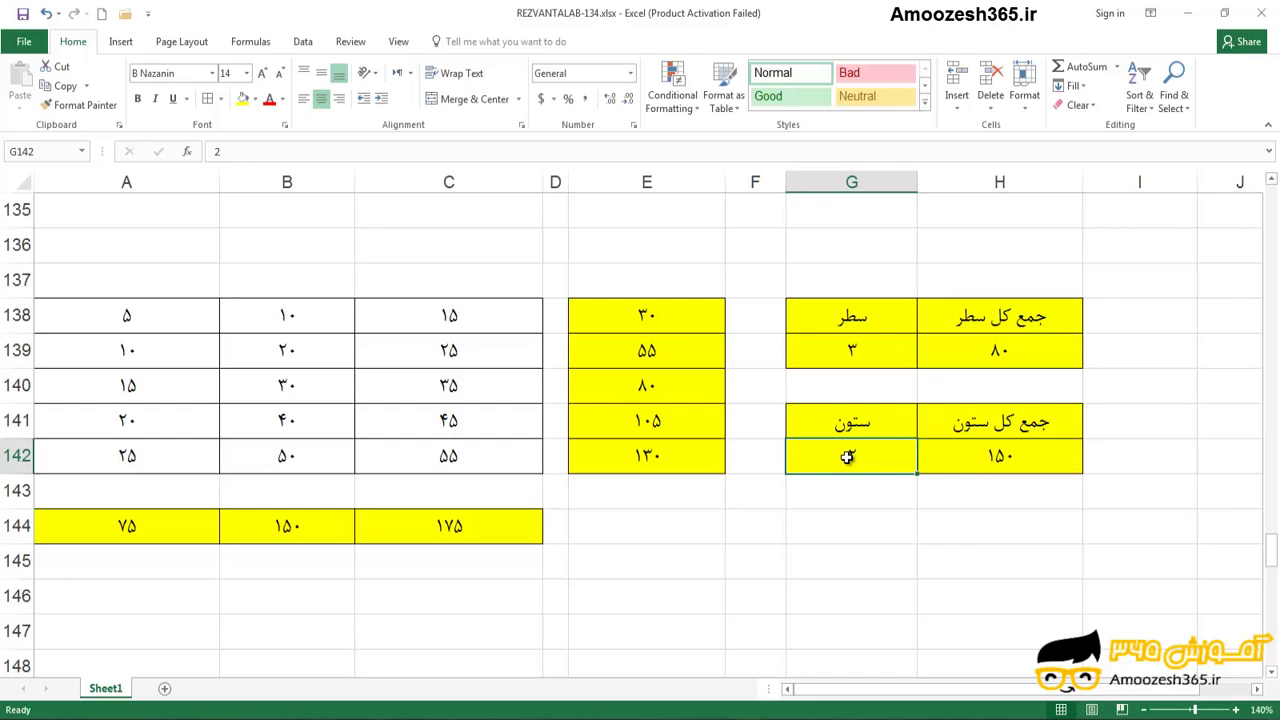
{"action": "type", "text": "3"}
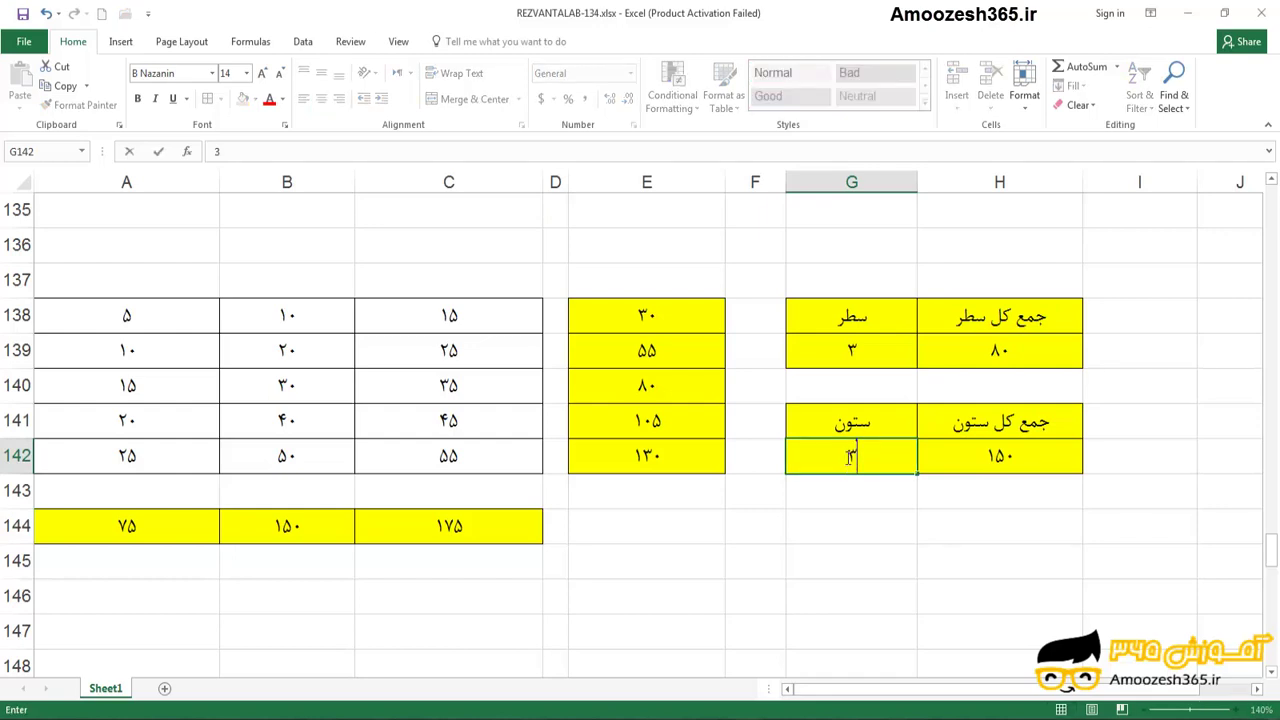
{"action": "key", "text": "ctrl+Return"}
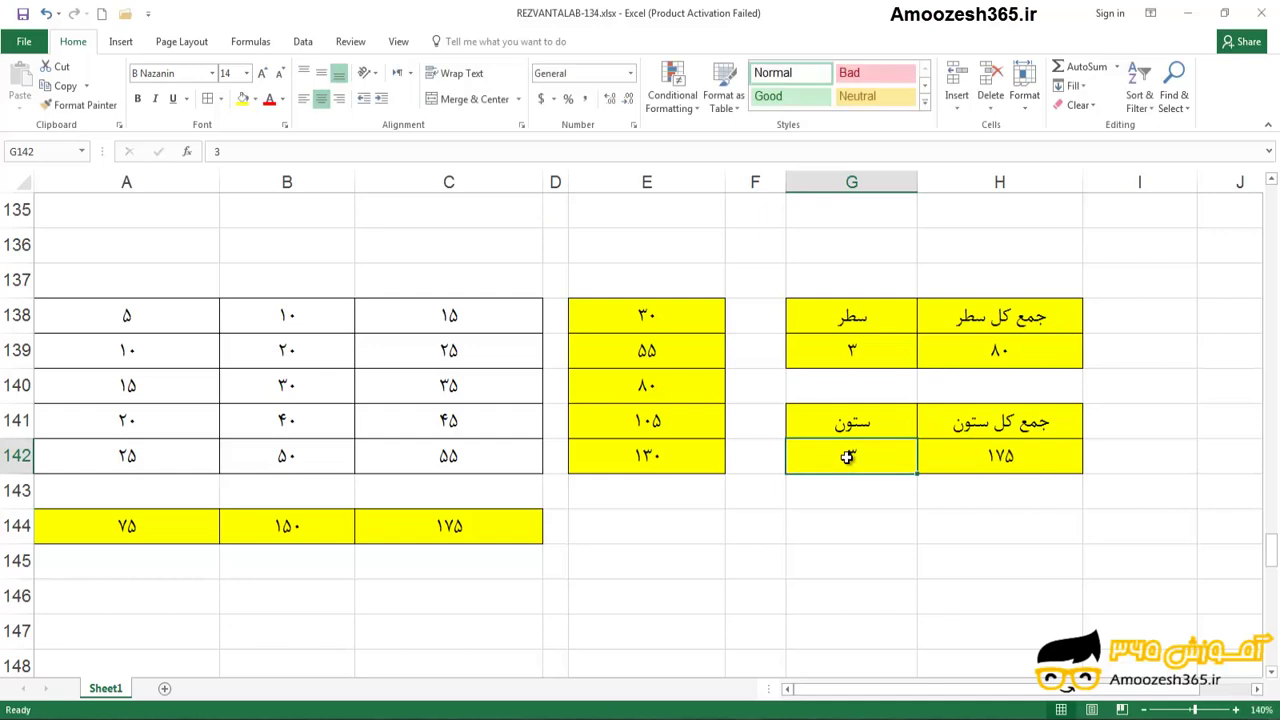